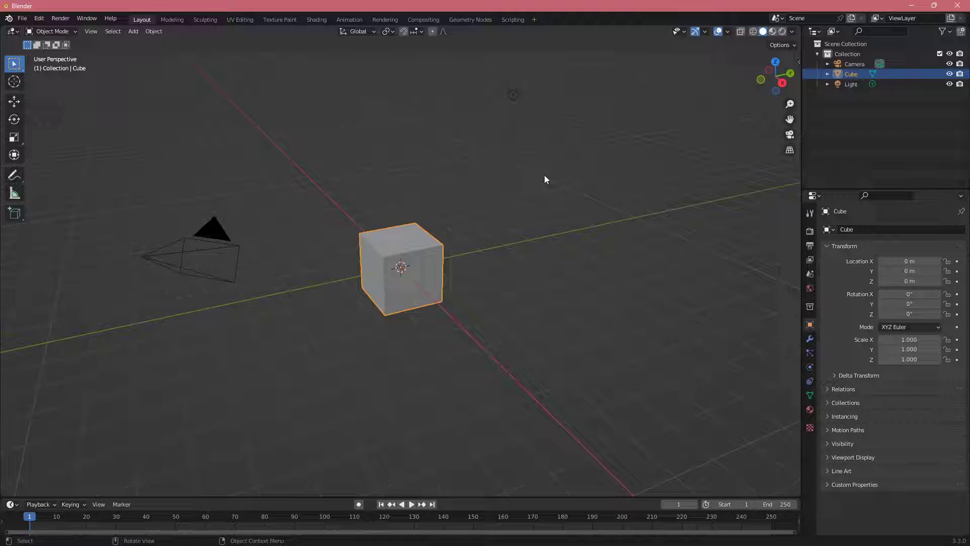
Step: Switch to the Compositing workspace and enable the use of nodes for the scene
click(425, 20)
mouse_move(447, 247)
middle_down()
mouse_move(428, 229)
mouse_move(449, 248)
middle_up()
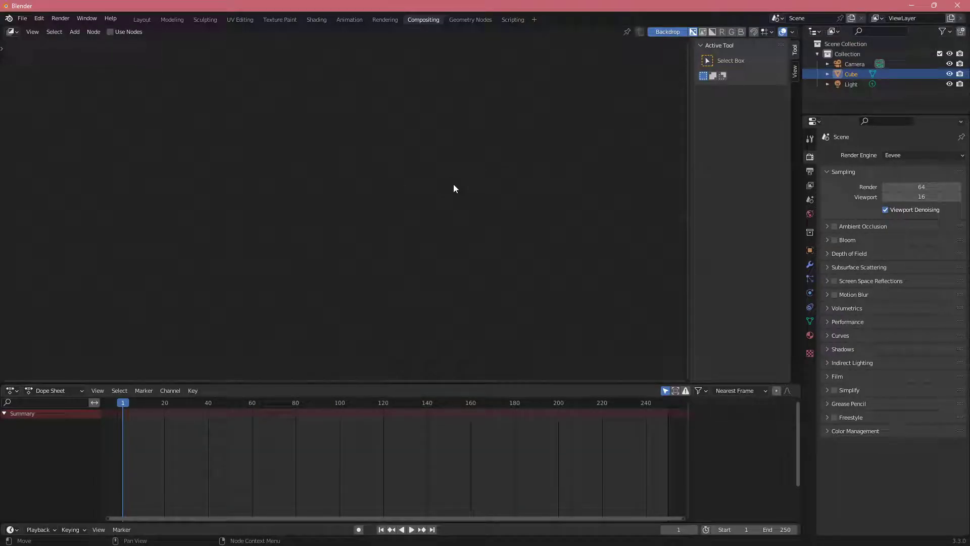
click(110, 33)
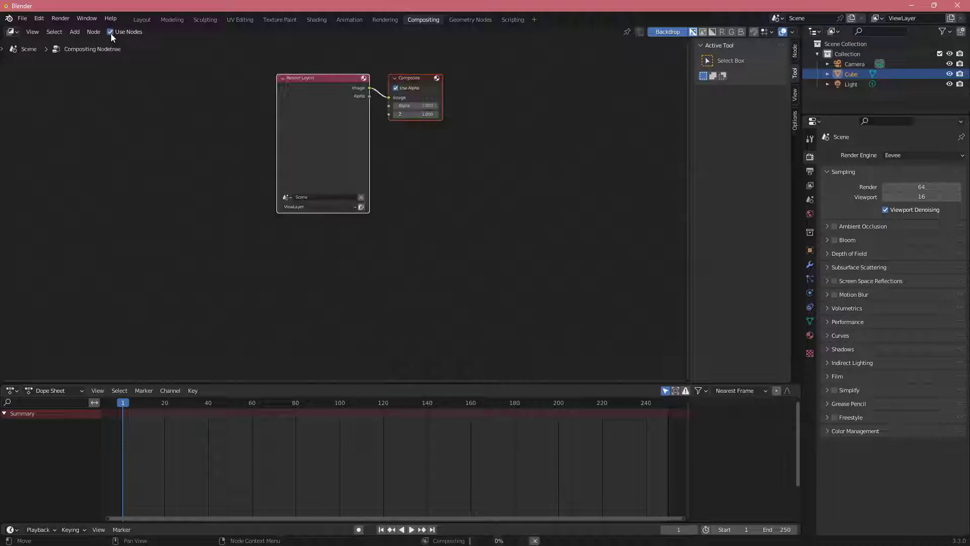
Step: Spread the Render Layers and Composite nodes far apart to leave room for more nodes between them
middle_drag(308, 142, 322, 244)
drag(367, 246, 269, 254)
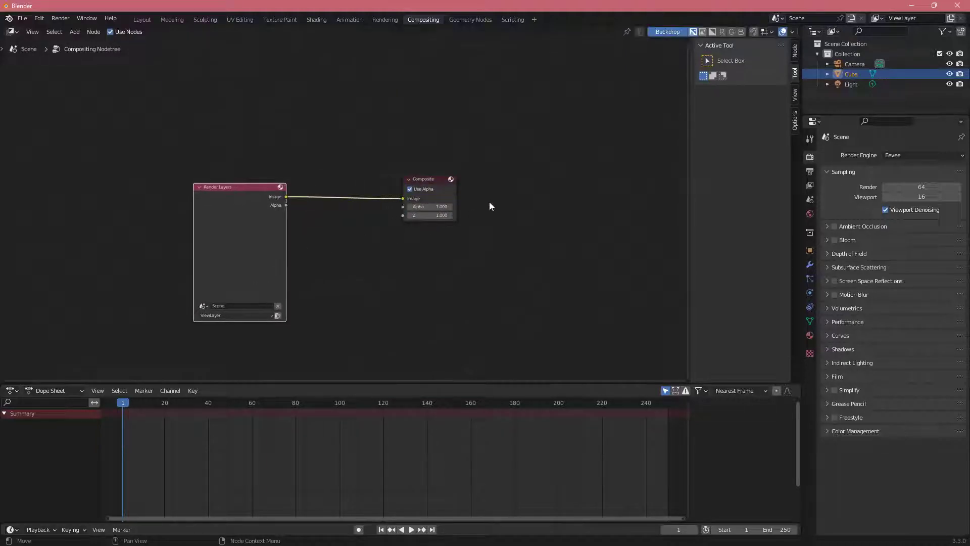
drag(453, 197, 609, 163)
drag(249, 251, 256, 220)
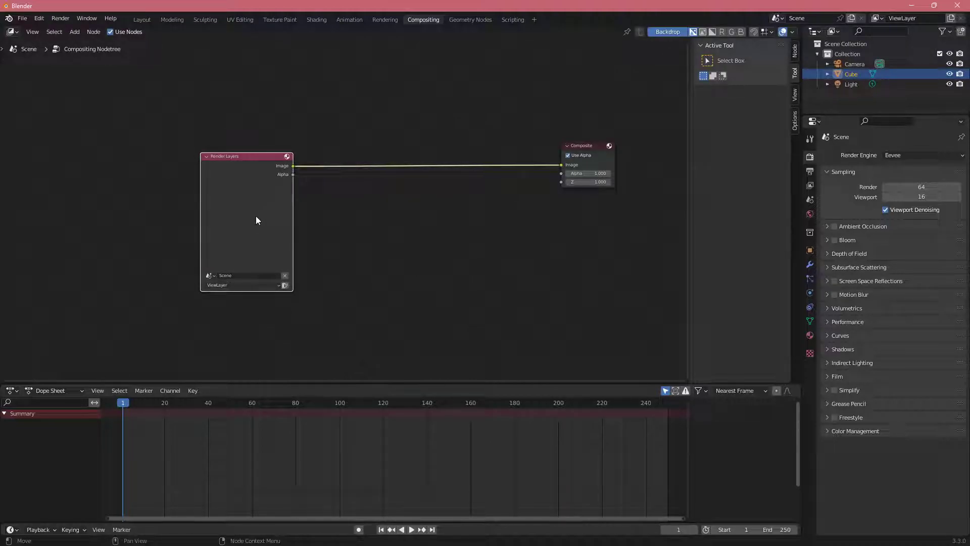
drag(257, 220, 273, 224)
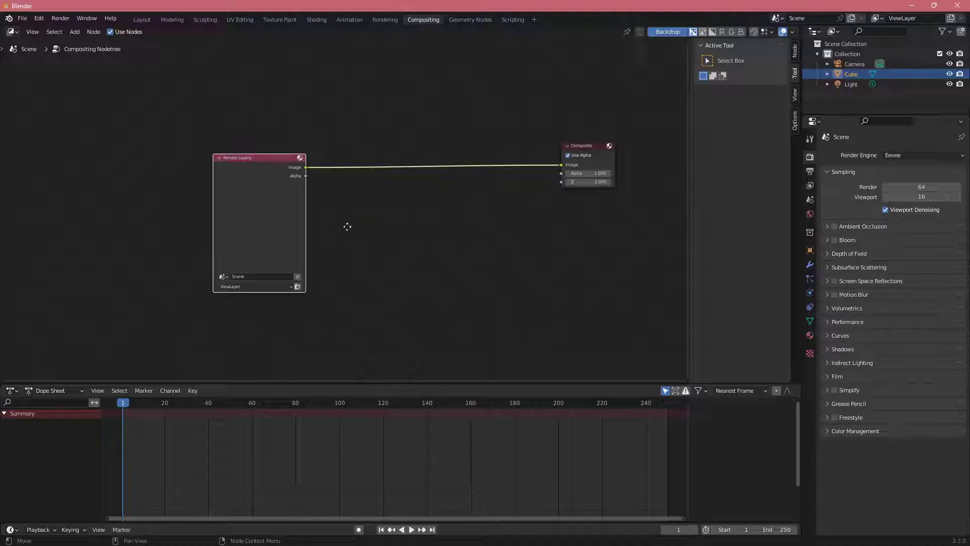
middle_drag(347, 226, 359, 232)
drag(290, 245, 263, 244)
Step: Return to the Layout workspace and move the light close to the cube, to about X 2.34 m, Y 0.22 m, Z 2.2 m
click(142, 20)
middle_drag(286, 152, 515, 197)
click(544, 149)
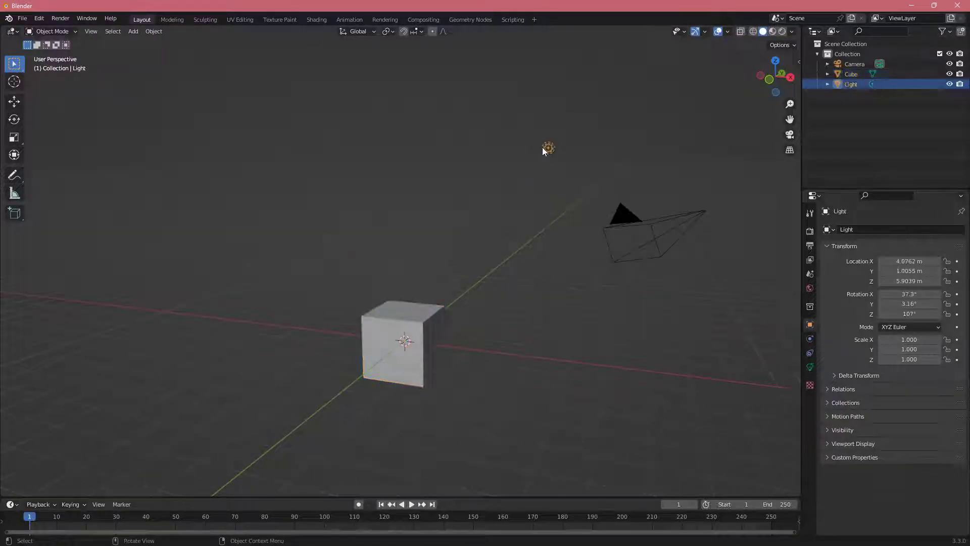
key(g)
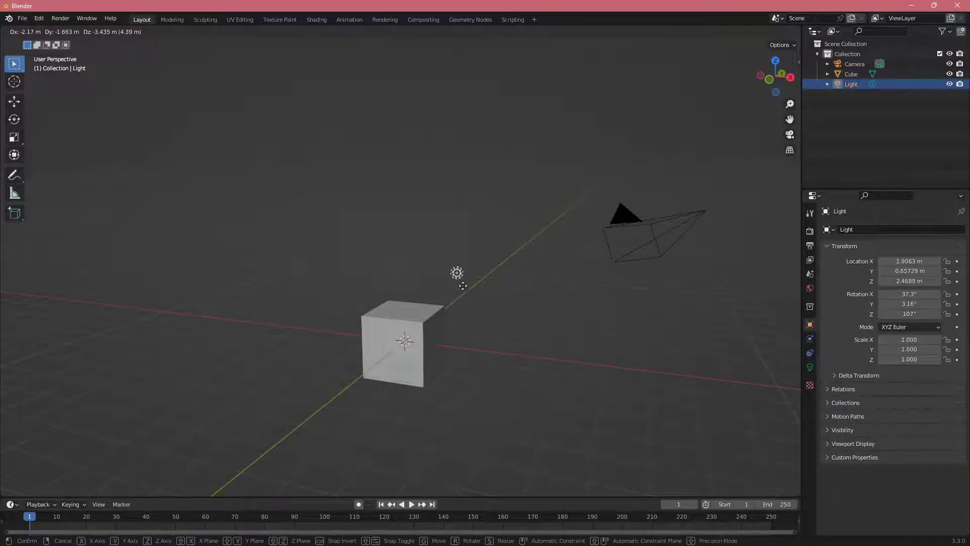
click(486, 274)
middle_drag(486, 274, 238, 151)
key(g)
click(438, 302)
Step: Render the current frame as an image, view the result, and close the render window
click(60, 18)
click(68, 30)
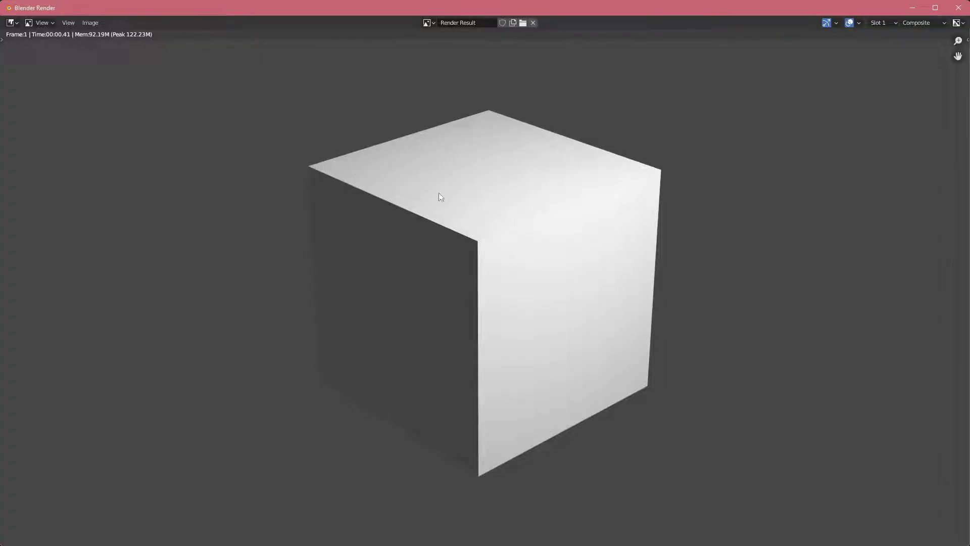
scroll(464, 199, down, 2)
scroll(465, 199, up, 1)
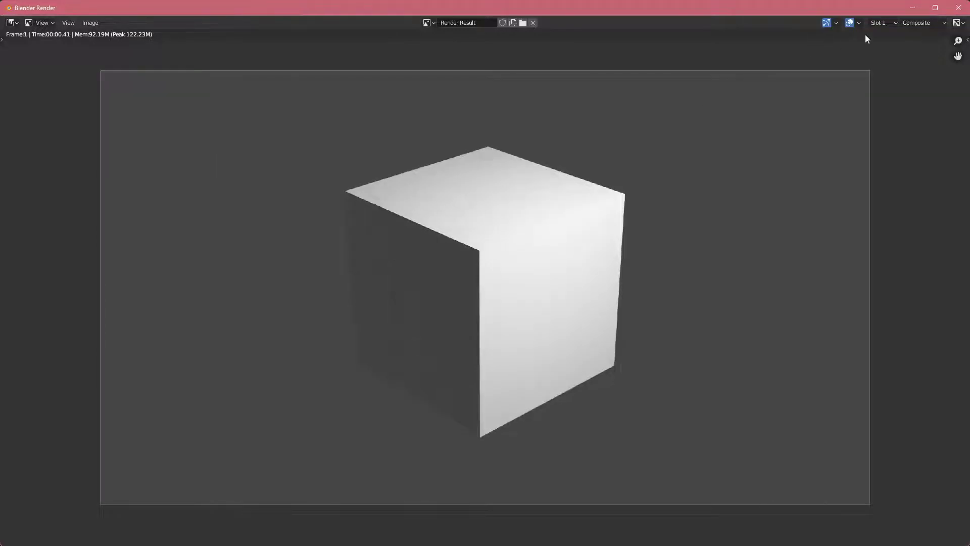
click(958, 8)
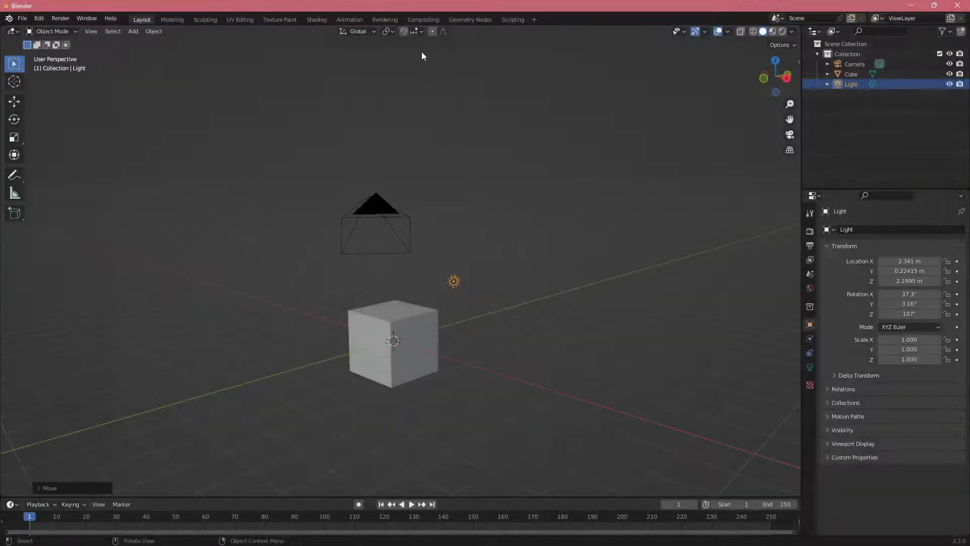
Step: Return to the Compositing workspace and examine the render preview in the Render Layers node
click(423, 19)
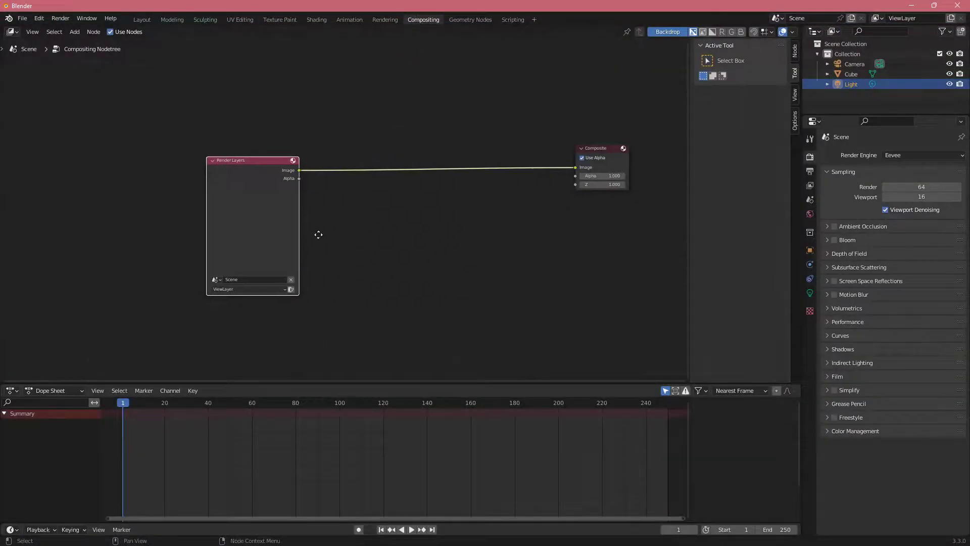
middle_drag(365, 174, 348, 186)
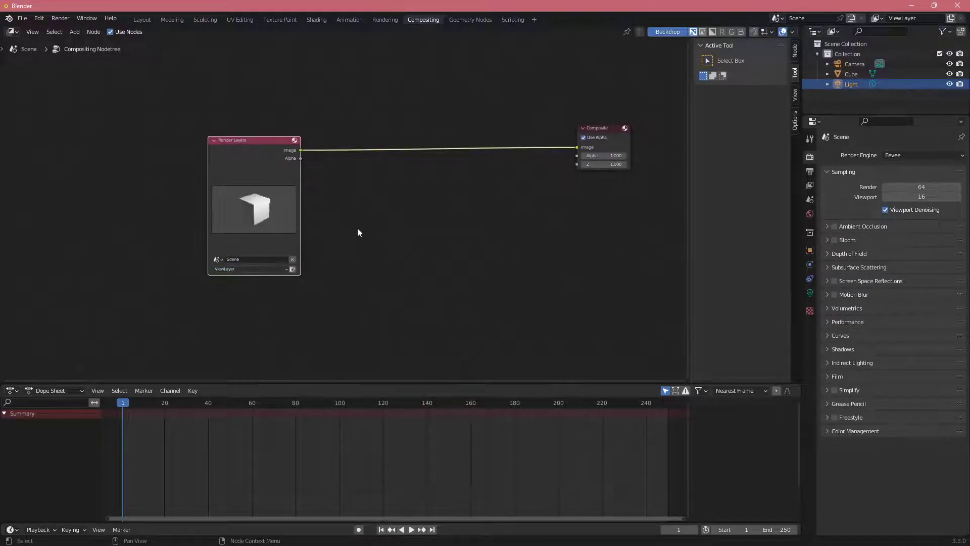
scroll(338, 261, up, 1)
middle_drag(232, 253, 257, 197)
scroll(282, 207, up, 7)
scroll(267, 205, down, 8)
Step: Move the Composite node closer to the Render Layers node, keeping a gap between the two
middle_drag(372, 191, 257, 271)
drag(581, 199, 484, 202)
middle_drag(341, 248, 436, 229)
mouse_move(335, 233)
mouse_down()
mouse_move(351, 217)
mouse_move(332, 228)
mouse_up()
middle_drag(414, 237, 359, 266)
scroll(366, 253, up, 2)
key(shift+a)
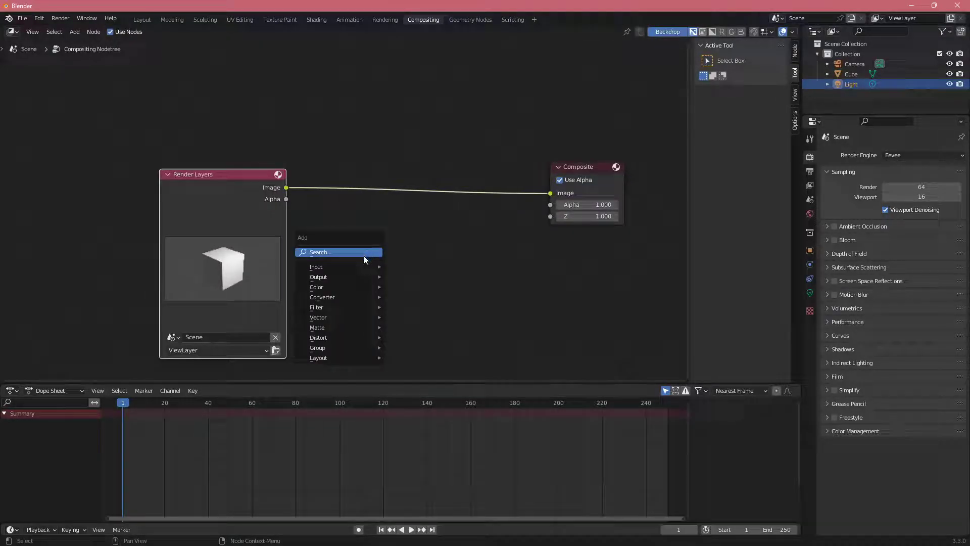
mouse_move(343, 287)
click(72, 74)
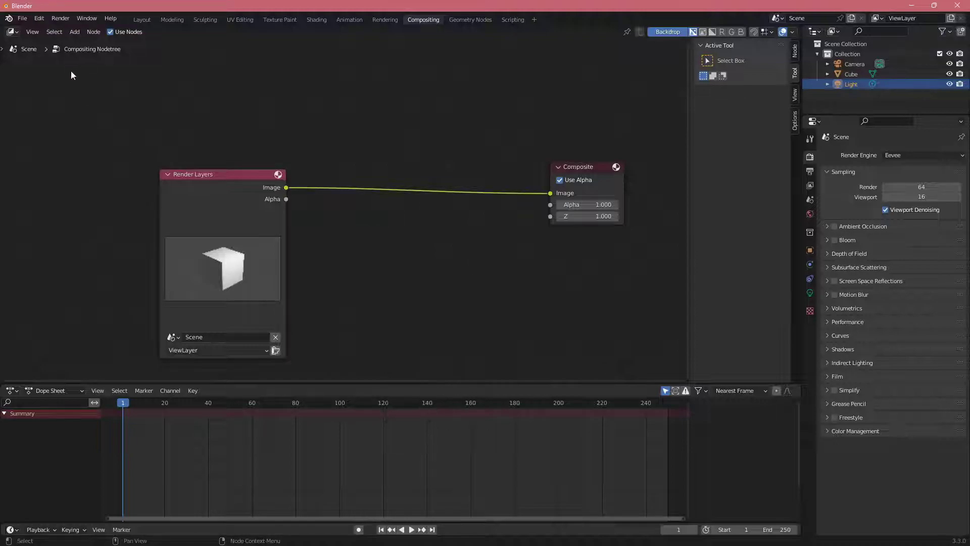
click(73, 33)
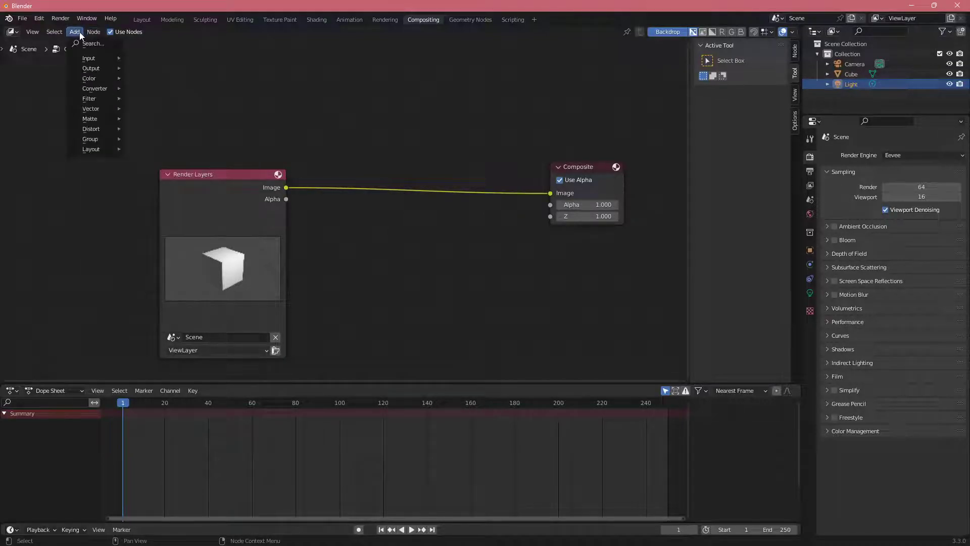
Step: Insert a Bright/Contrast node on the link between the Render Layers and Composite nodes
middle_drag(475, 286, 453, 273)
key(shift+a)
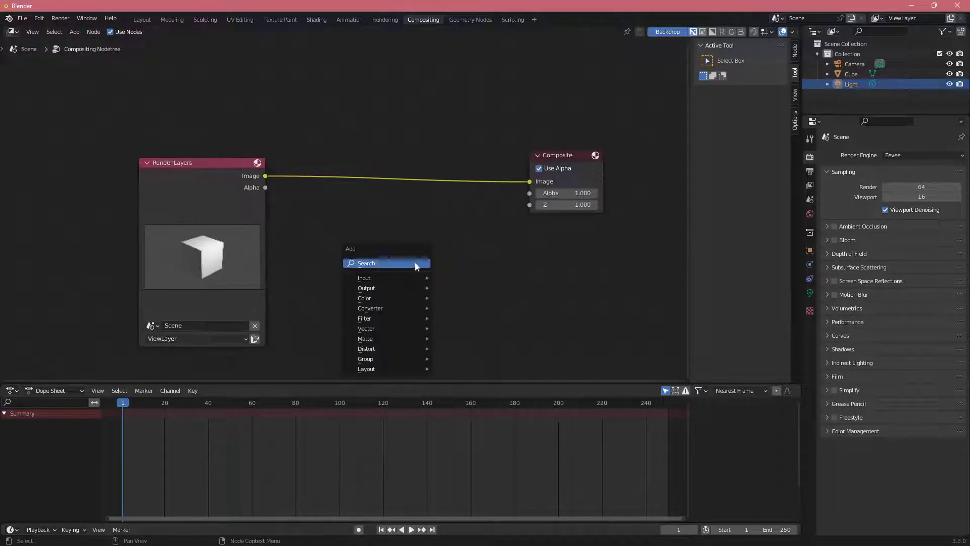
mouse_move(405, 277)
mouse_move(392, 301)
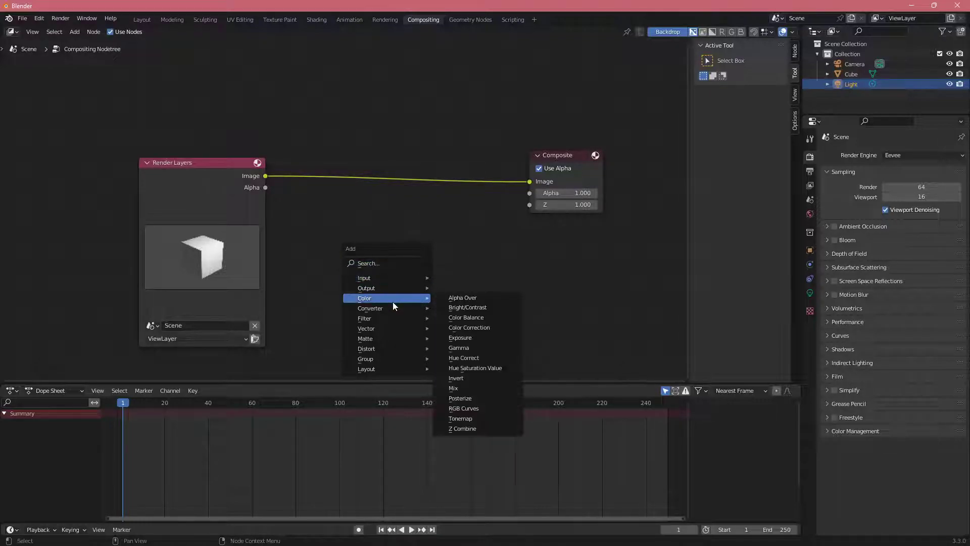
click(486, 308)
click(369, 157)
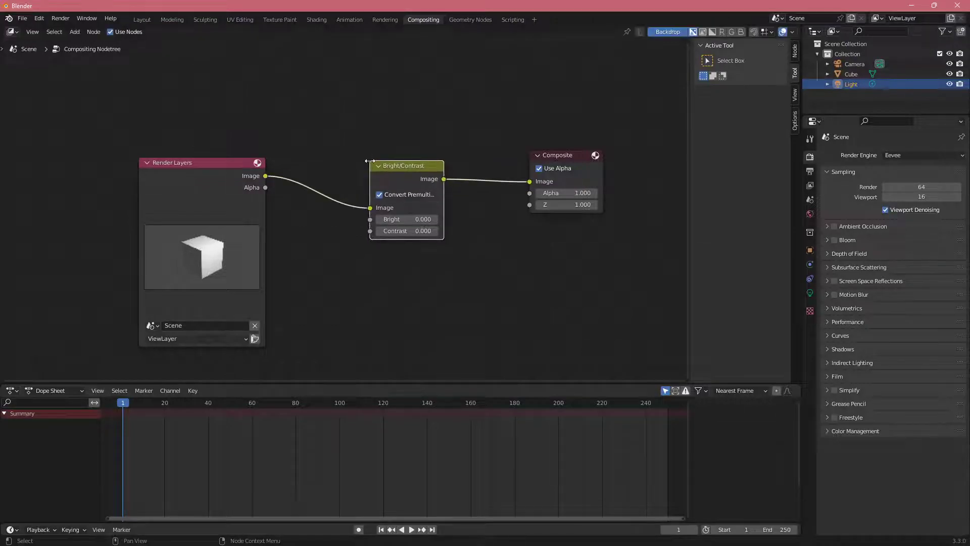
Step: Add a Viewer node below the Composite node and connect the Bright/Contrast image output to it
middle_drag(452, 264, 420, 244)
key(shift+a)
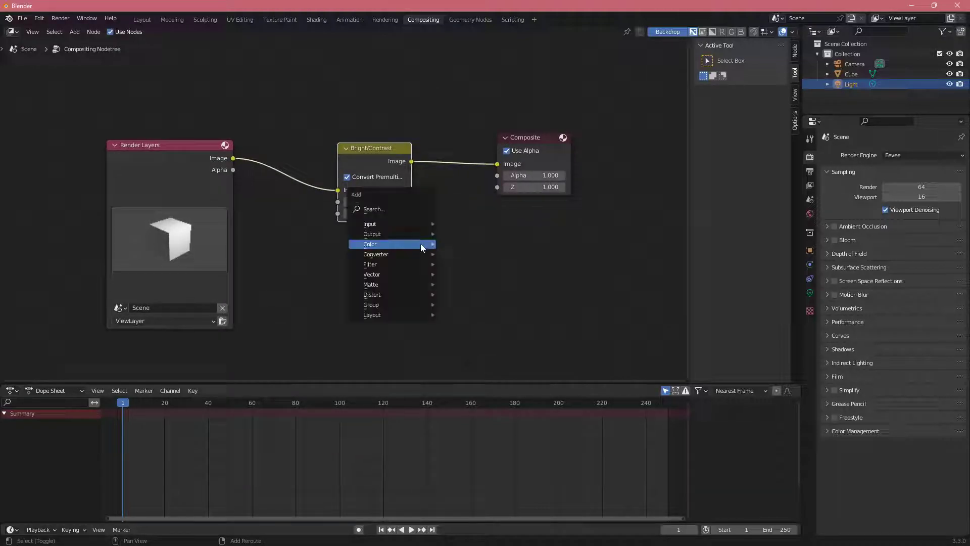
mouse_move(411, 235)
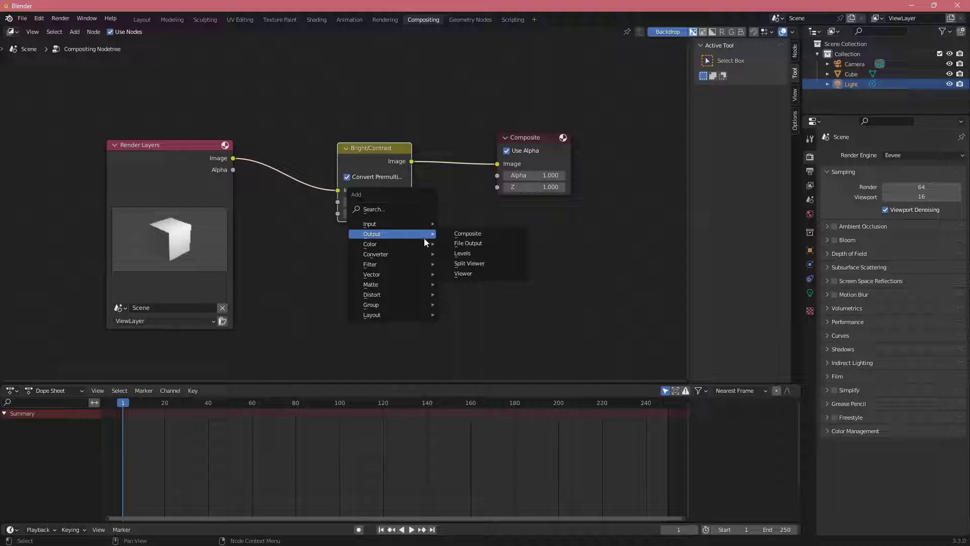
click(463, 273)
click(504, 219)
drag(411, 162, 510, 216)
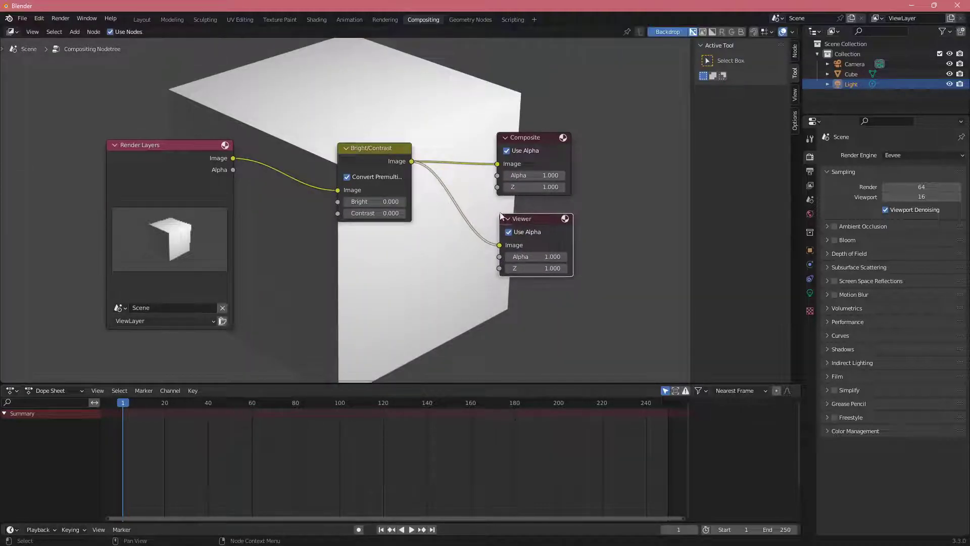
Step: Set the Bright/Contrast node's Contrast to 4.2 and Bright to 0.1
middle_drag(334, 284, 349, 325)
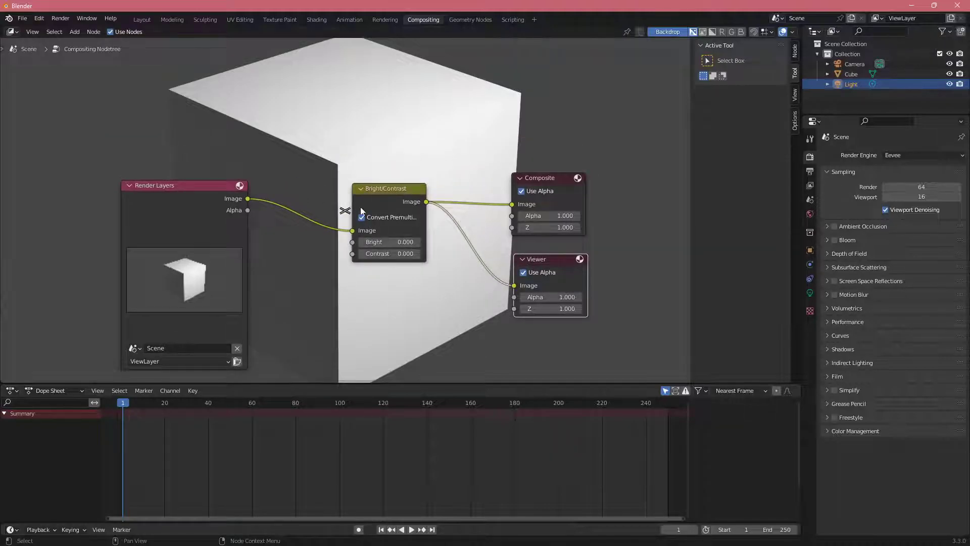
click(391, 253)
text(4.1)
key(Return)
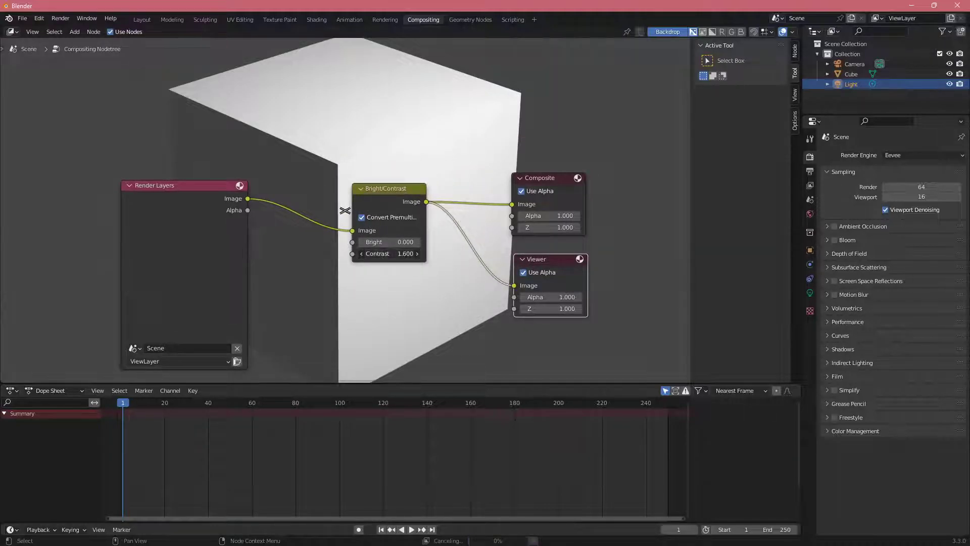
drag(404, 254, 393, 242)
Step: Nudge the Viewer node into line under the Composite node and reduce the backdrop zoom to 0.68
middle_drag(536, 278, 532, 257)
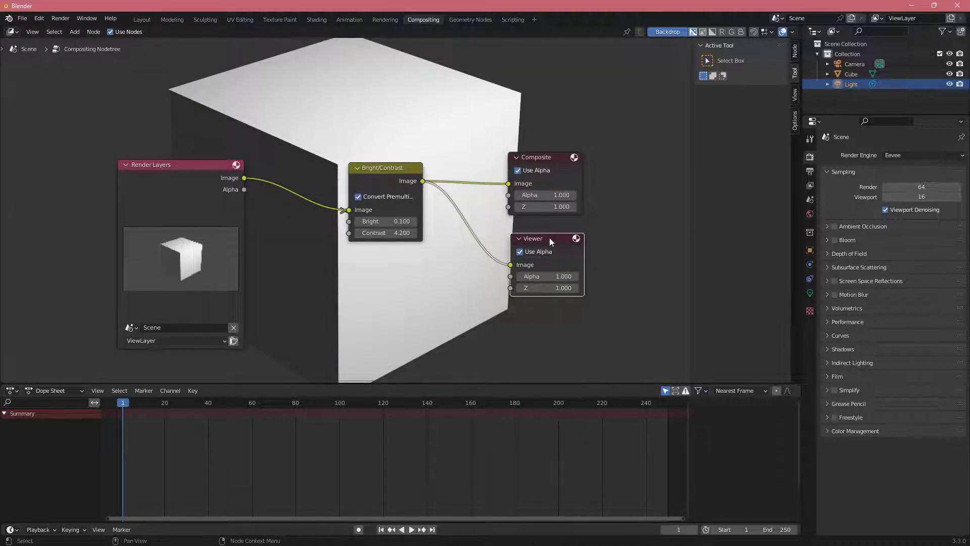
drag(552, 241, 549, 240)
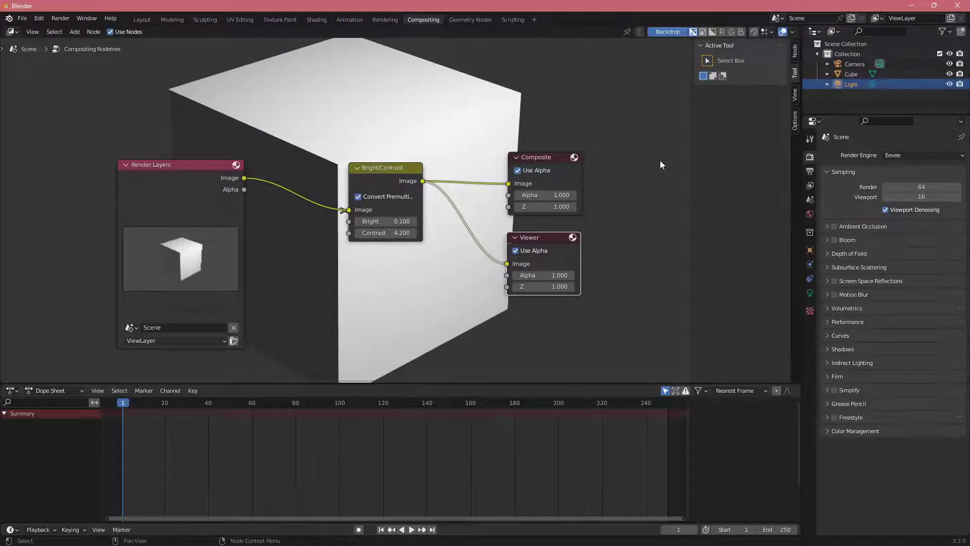
click(795, 52)
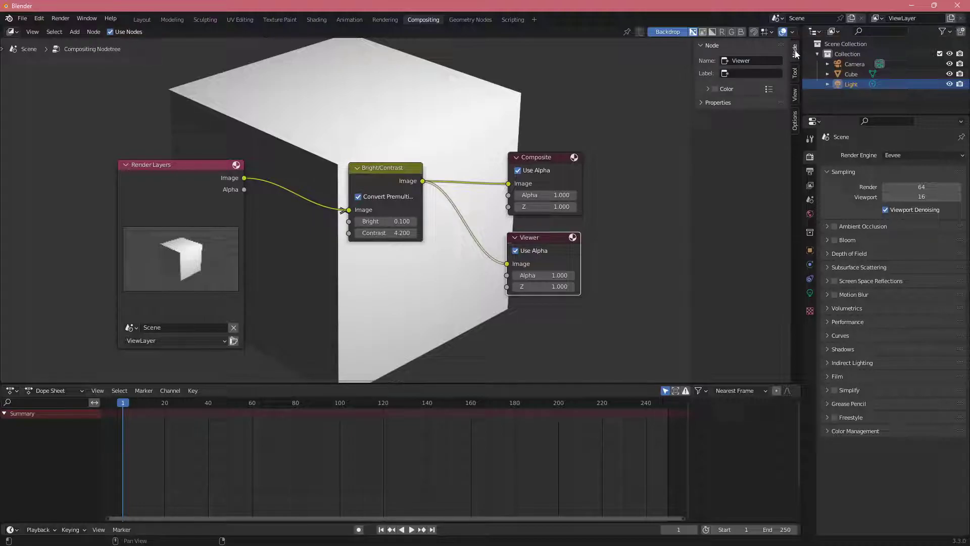
click(795, 95)
drag(759, 73, 727, 73)
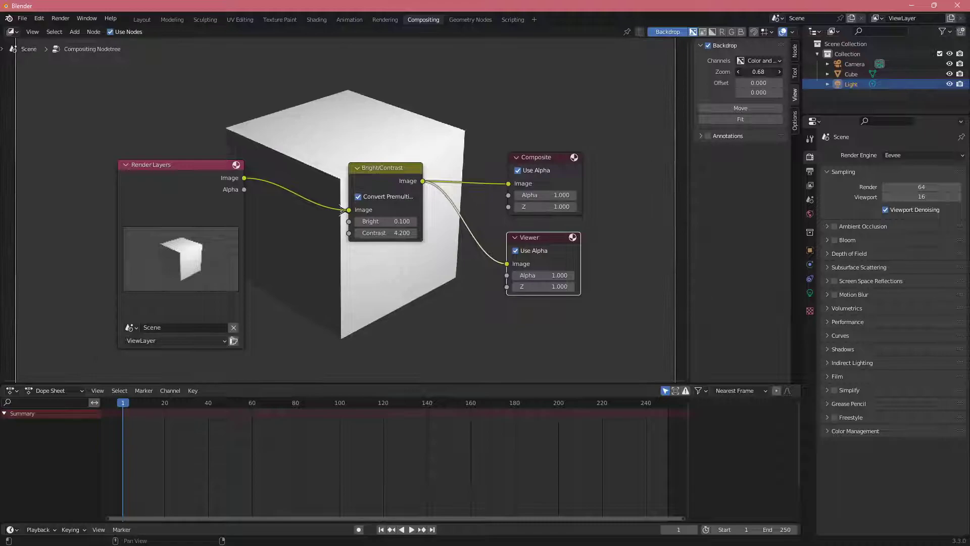
middle_drag(353, 276, 317, 258)
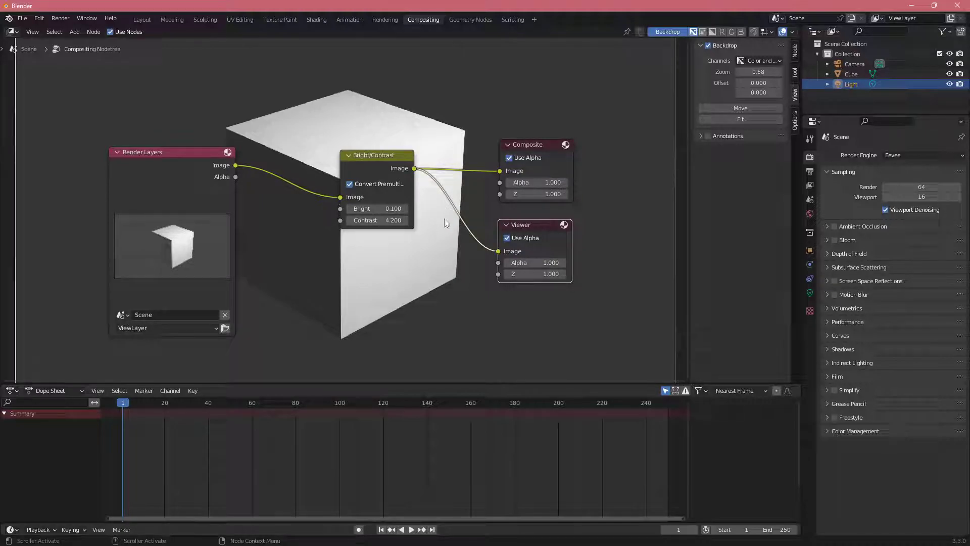
middle_drag(448, 217, 451, 253)
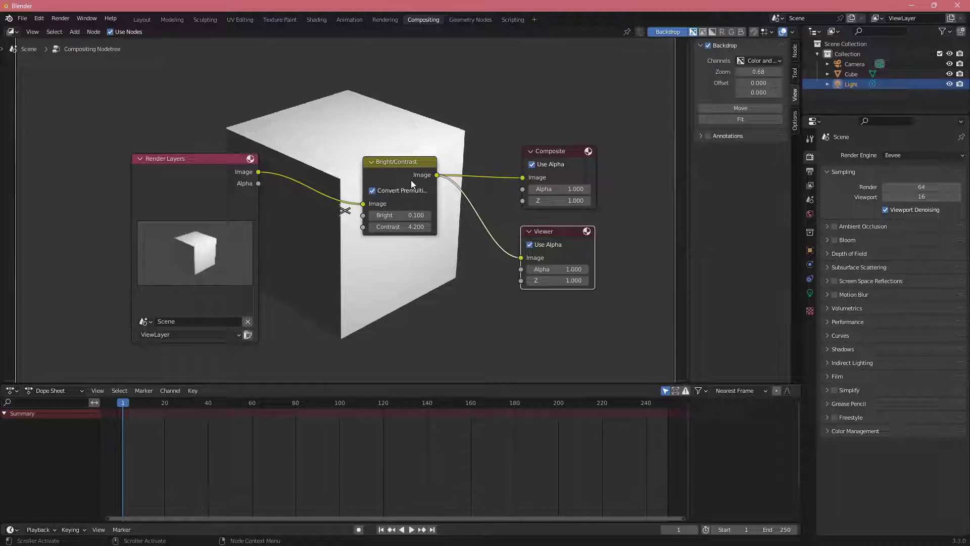
middle_drag(258, 208, 292, 204)
drag(247, 187, 234, 190)
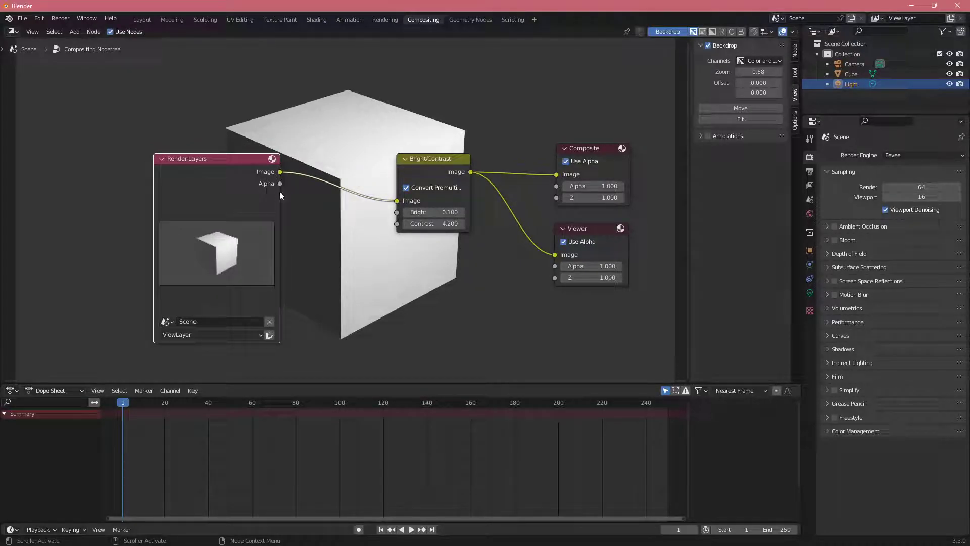
middle_drag(438, 285, 402, 284)
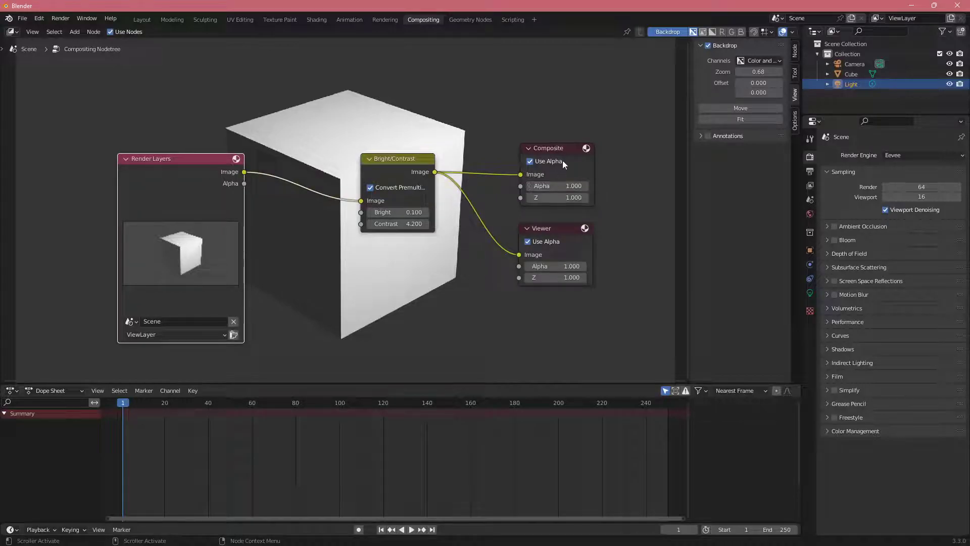
click(548, 161)
middle_drag(469, 283, 431, 269)
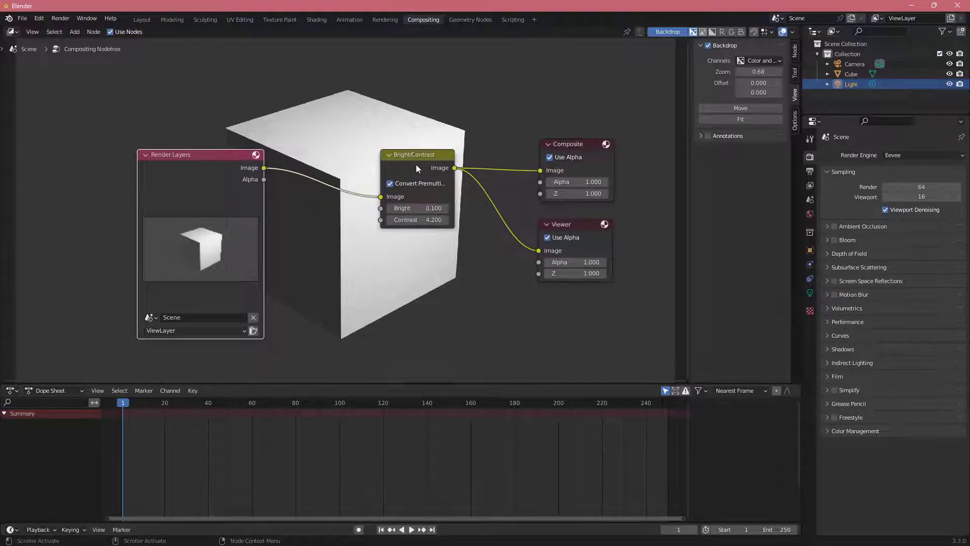
Step: Add an RGB input node below the Bright/Contrast node and set its color to light blue
key(shift+a)
mouse_move(399, 278)
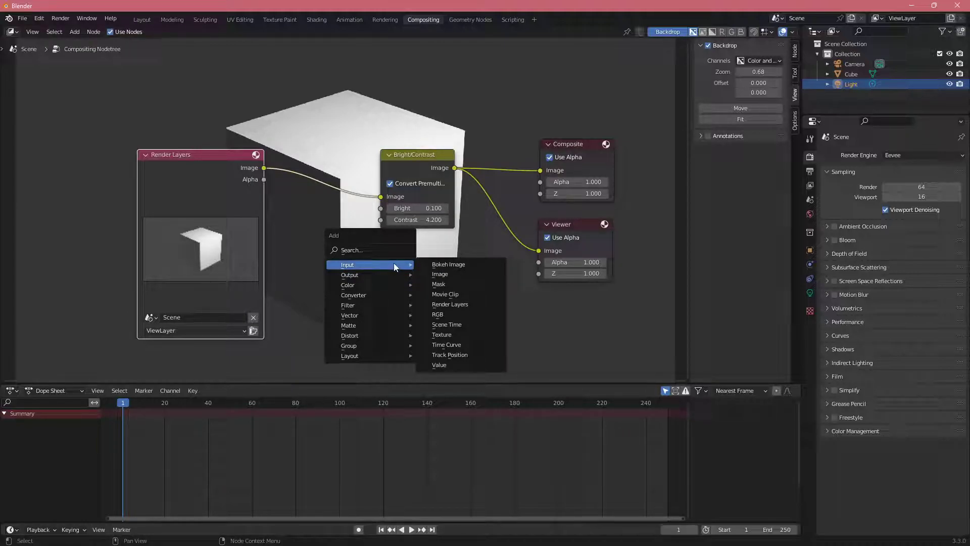
click(446, 321)
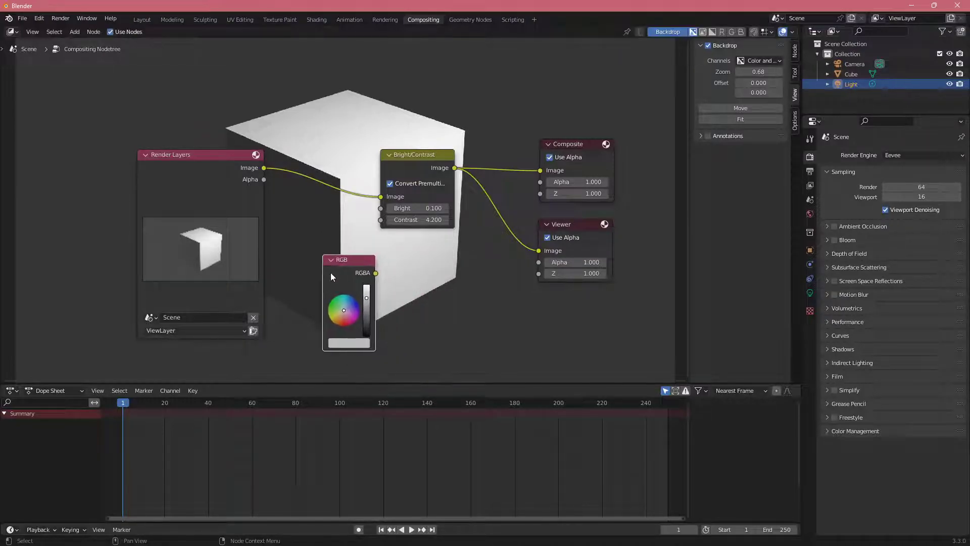
click(306, 255)
drag(314, 291, 321, 283)
middle_drag(389, 258, 423, 275)
key(shift+a)
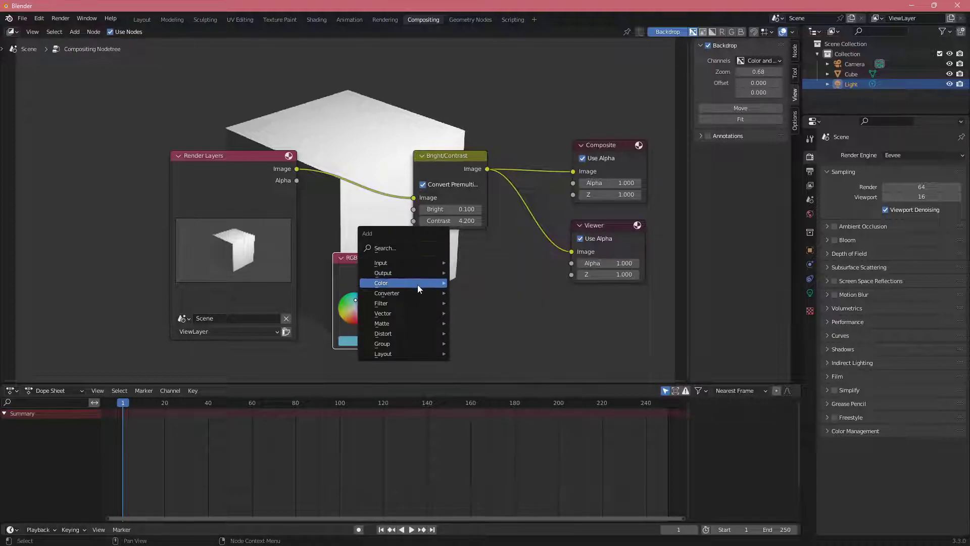
mouse_move(417, 296)
text(add)
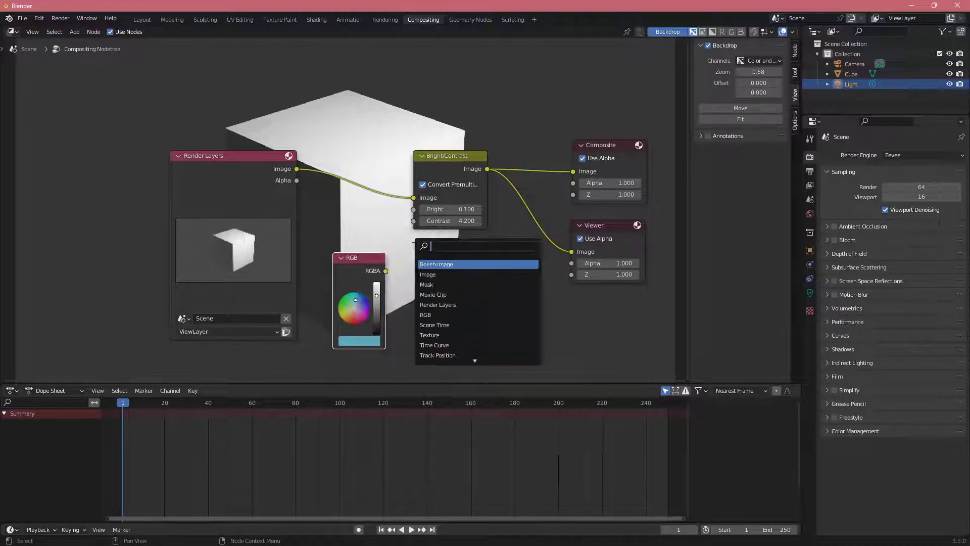
key(Escape)
Step: Add a Mix node beside the RGB node and connect the Render Layers image and the RGB color to its two image inputs
key(shift+a)
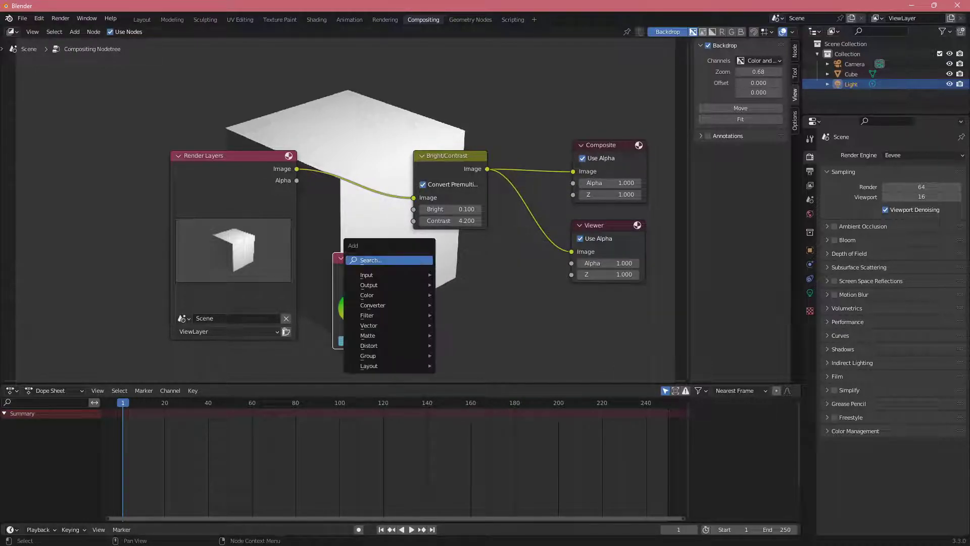
text(mix)
key(Return)
click(453, 264)
drag(298, 170, 426, 321)
middle_drag(376, 287, 387, 254)
drag(388, 258, 436, 298)
Step: Set the Mix node's blending mode to Add and connect its image output to the Viewer node
click(473, 250)
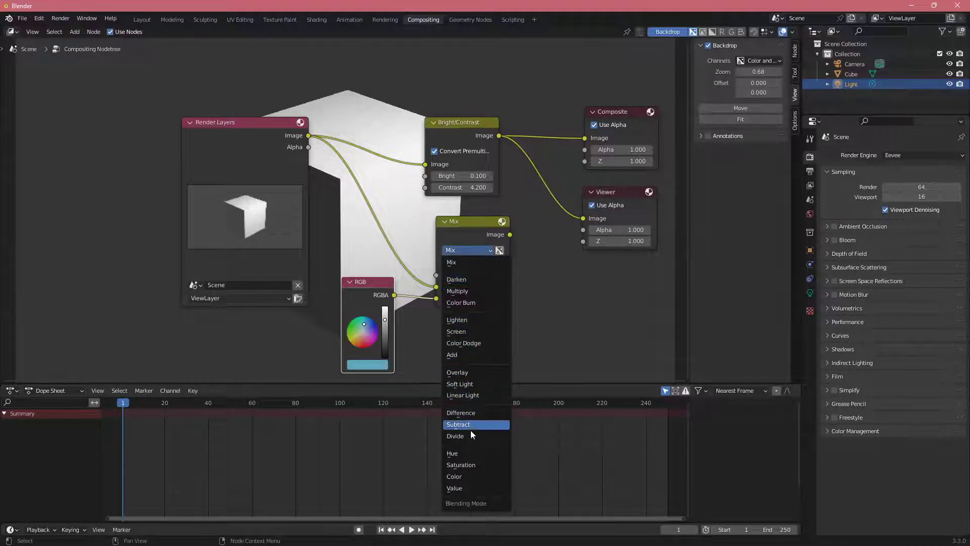
click(459, 354)
middle_drag(485, 246, 463, 268)
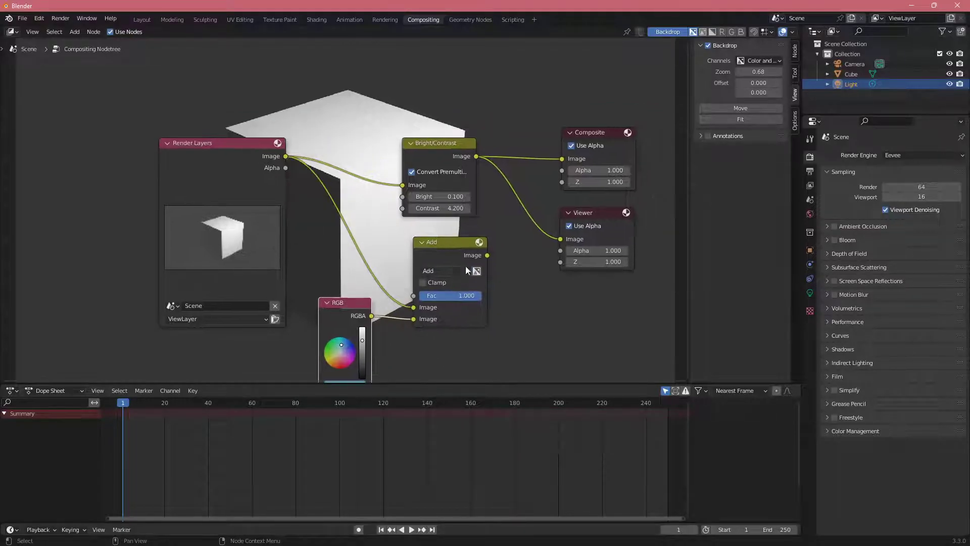
drag(484, 256, 554, 241)
middle_drag(437, 305, 454, 270)
middle_drag(457, 349, 443, 351)
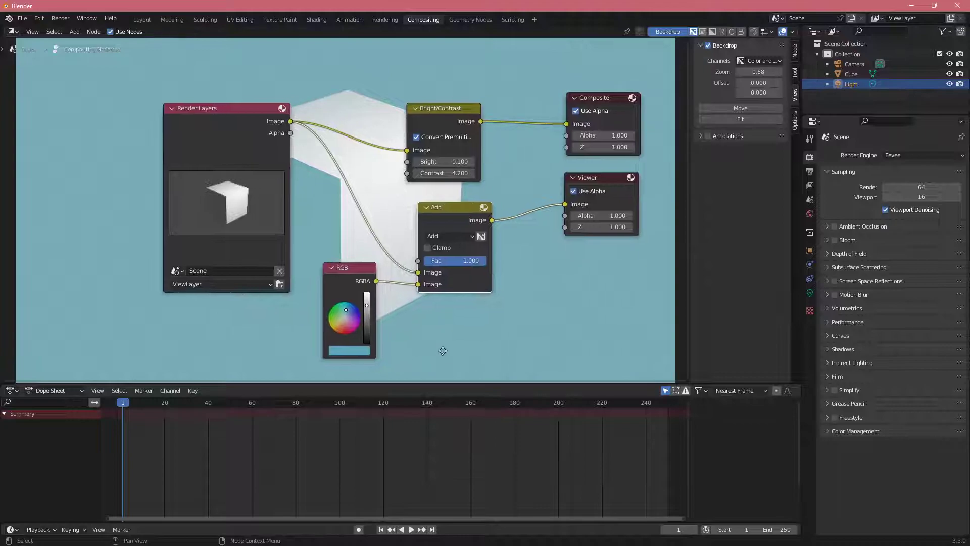
middle_drag(461, 302, 456, 310)
Step: Nudge the Add node slightly toward Render Layers and move the RGB node down and to the left
mouse_move(477, 272)
mouse_down()
mouse_move(417, 270)
mouse_move(483, 268)
mouse_up()
click(429, 334)
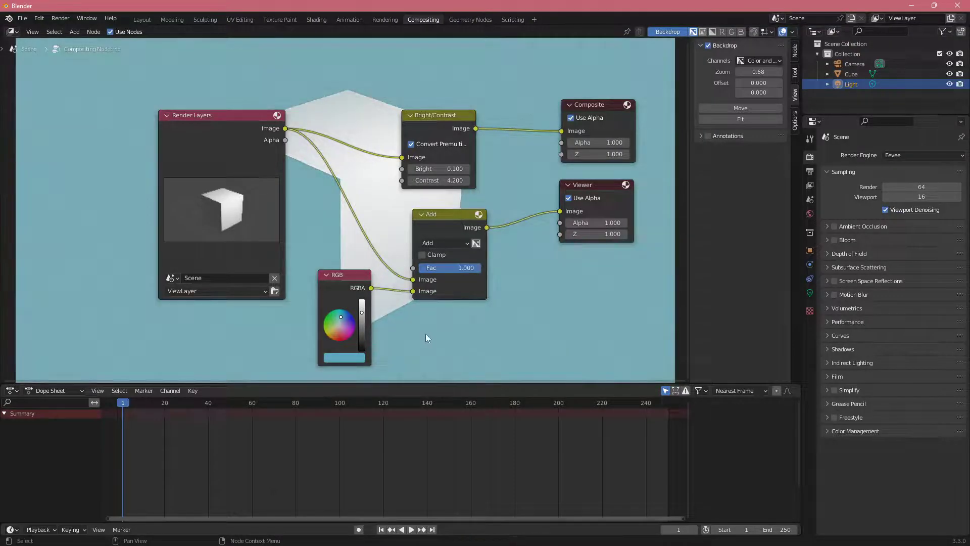
middle_drag(430, 334, 447, 351)
drag(456, 251, 450, 248)
click(342, 310)
middle_drag(342, 310, 363, 272)
drag(374, 265, 352, 287)
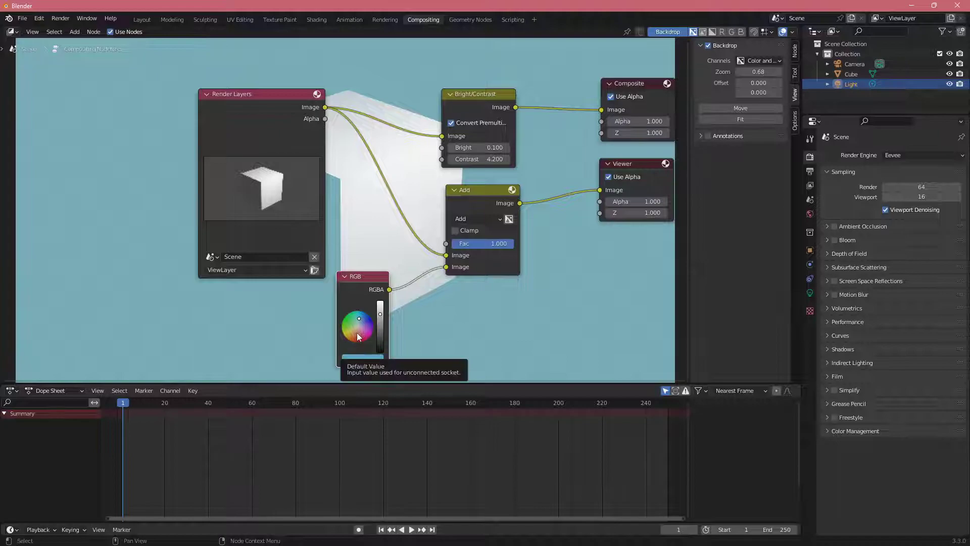
Step: Add a Mask input node below the Add node, beside the RGB node
middle_drag(404, 311, 415, 299)
key(shift+a)
mouse_move(391, 311)
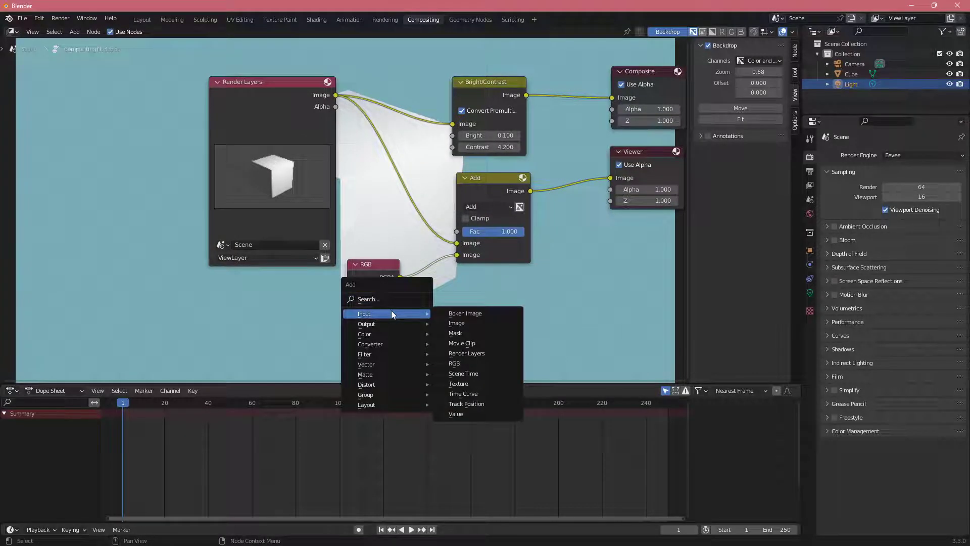
click(462, 333)
click(435, 288)
middle_drag(461, 322, 474, 302)
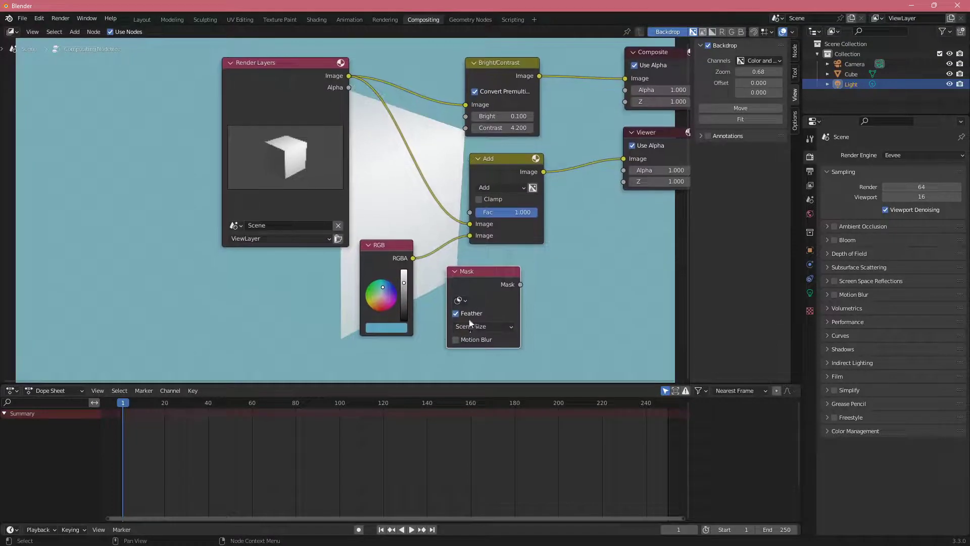
drag(489, 298, 477, 300)
middle_drag(477, 299, 468, 298)
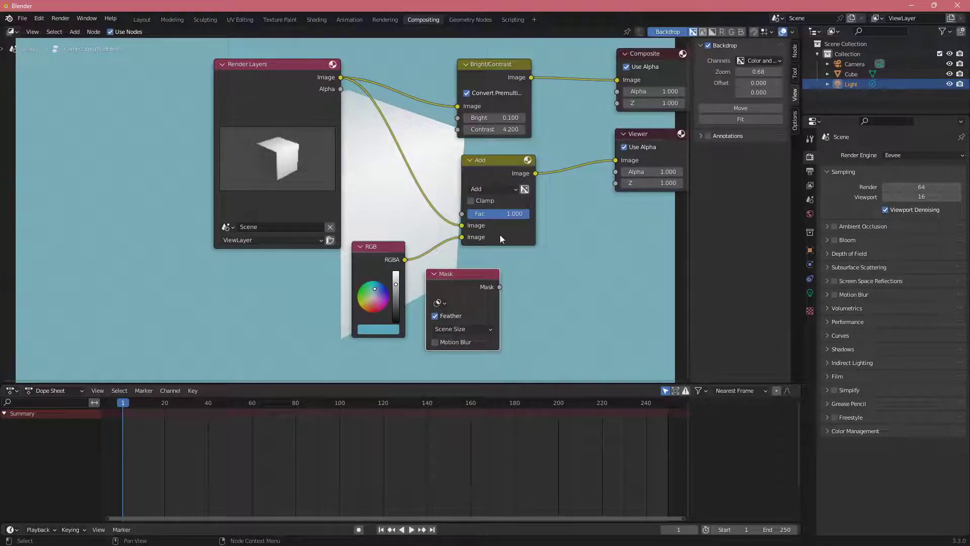
Step: Delete the Mask node and the RGB node
middle_drag(474, 165, 455, 199)
middle_drag(528, 289, 539, 293)
key(x)
click(374, 301)
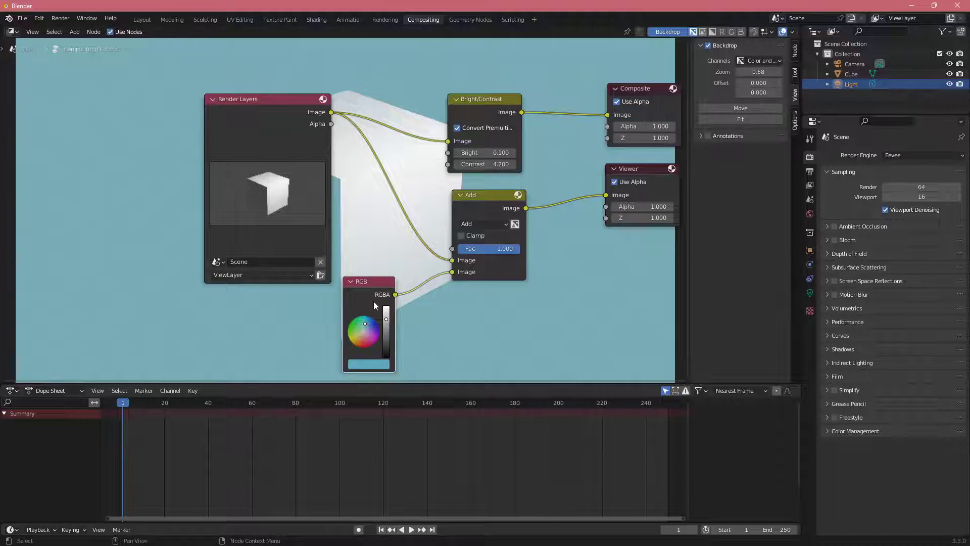
key(x)
Step: Add a Gamma color node below the Add node
middle_drag(383, 303, 397, 305)
key(shift+a)
mouse_move(399, 298)
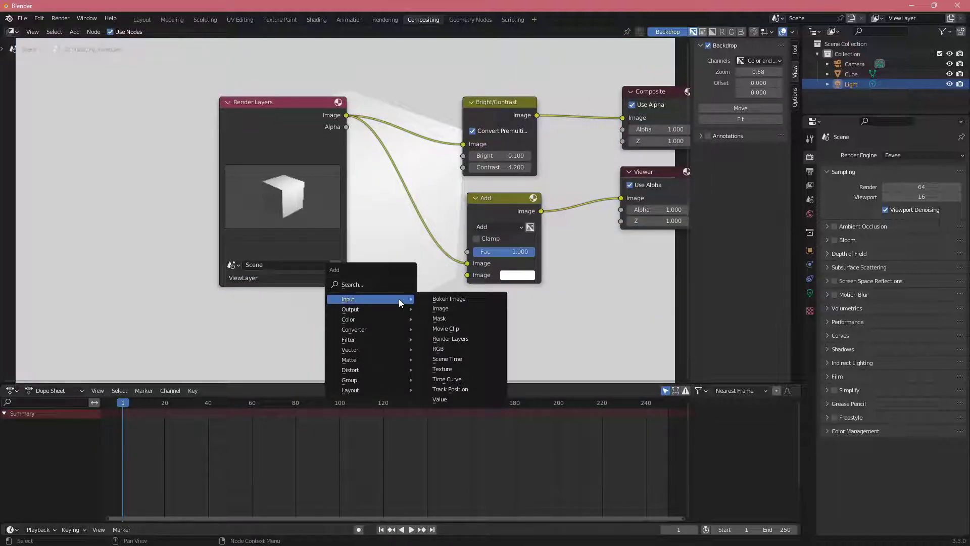
mouse_move(386, 320)
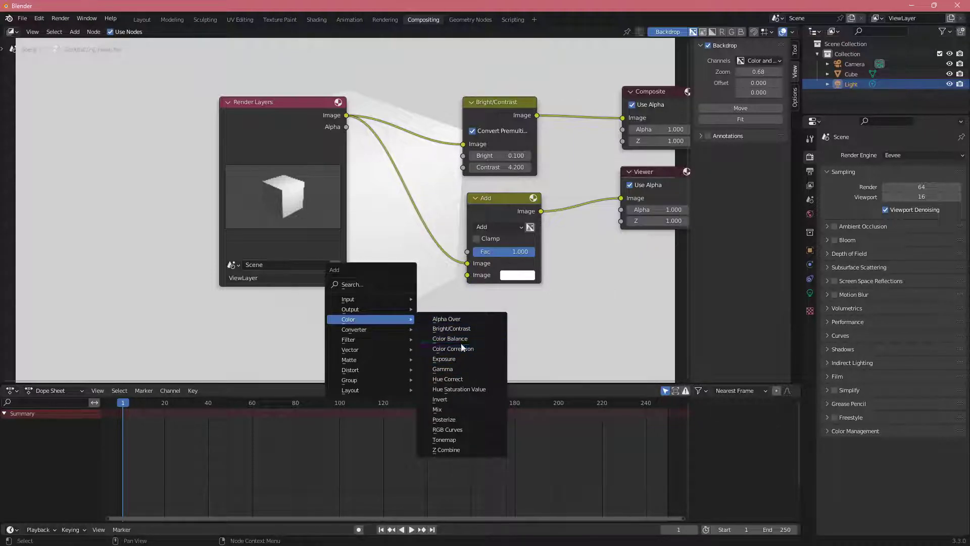
click(456, 368)
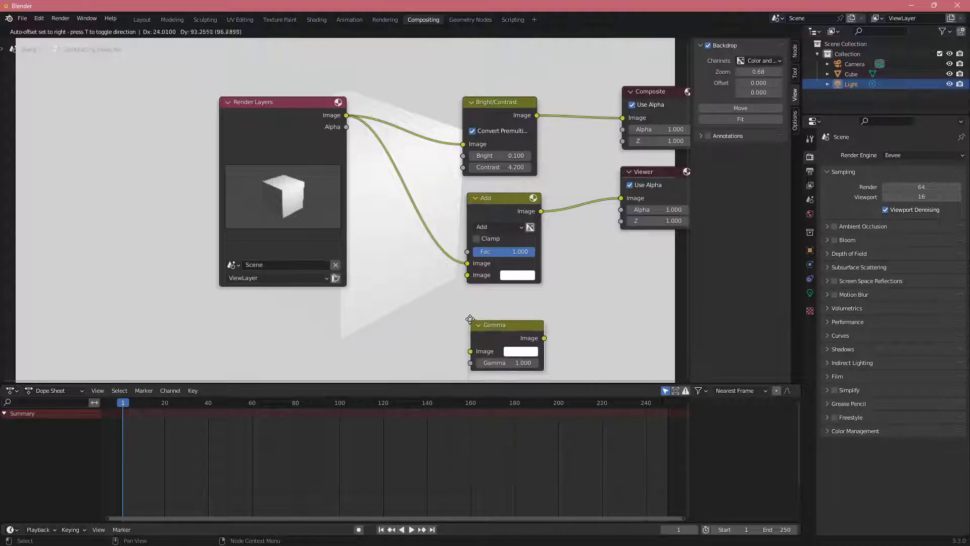
click(457, 287)
Step: Delete the Add and Bright/Contrast nodes and move the Gamma node up into the gap
click(503, 198)
key(x)
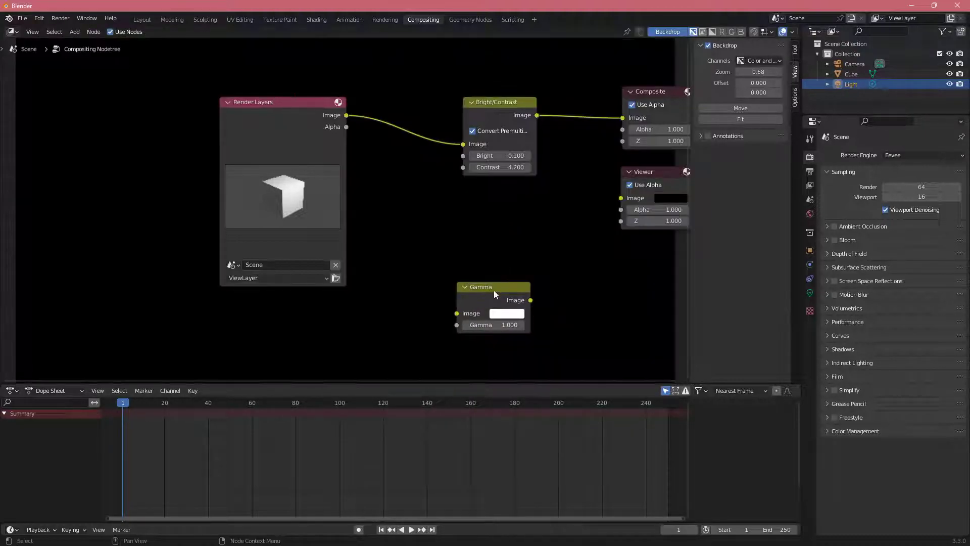
drag(493, 289, 493, 207)
click(484, 108)
key(x)
Step: Wire the Gamma node between Render Layers and both the Composite and Viewer nodes, and set its Gamma to 2.2
drag(346, 115, 457, 232)
middle_drag(493, 207, 473, 265)
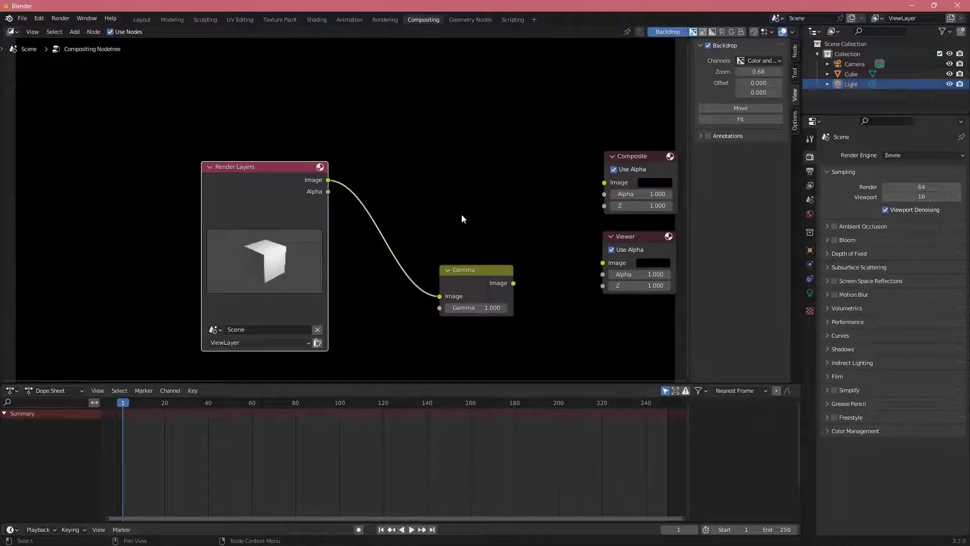
ctrl+shift+click(512, 290)
drag(512, 283, 604, 182)
drag(485, 269, 493, 217)
middle_drag(478, 255, 427, 249)
drag(428, 248, 434, 248)
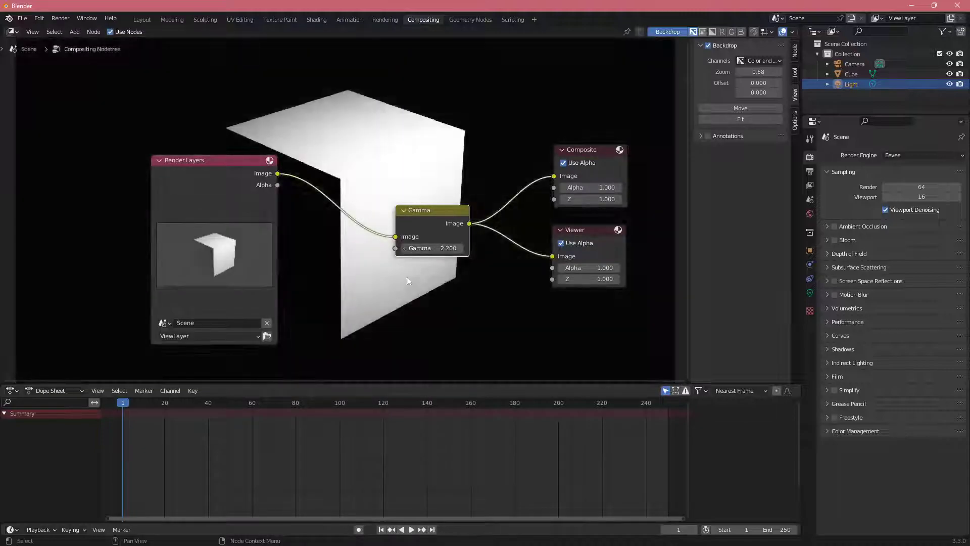
Step: Add a ColorRamp converter node below the Gamma node and move the Gamma node up clear of it
middle_drag(414, 273, 430, 282)
key(shift+a)
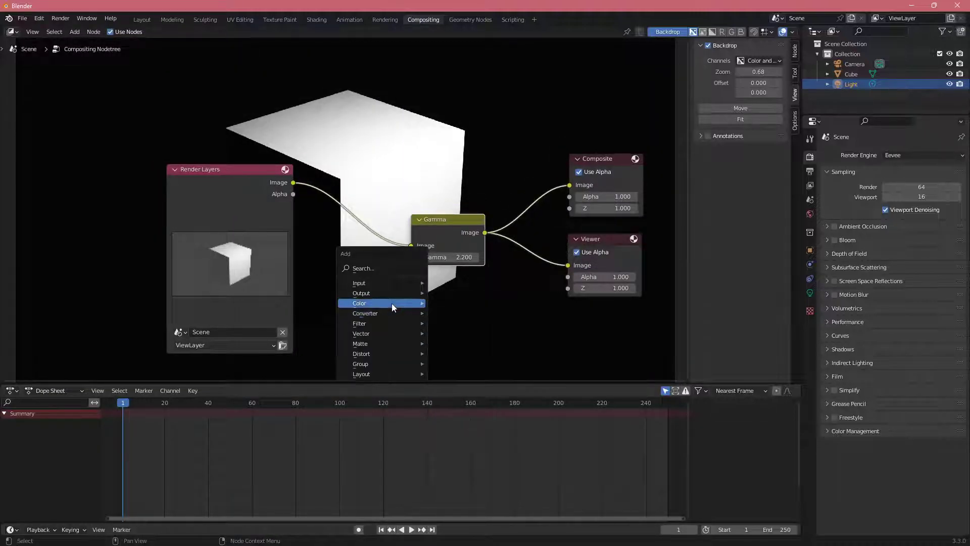
mouse_move(392, 305)
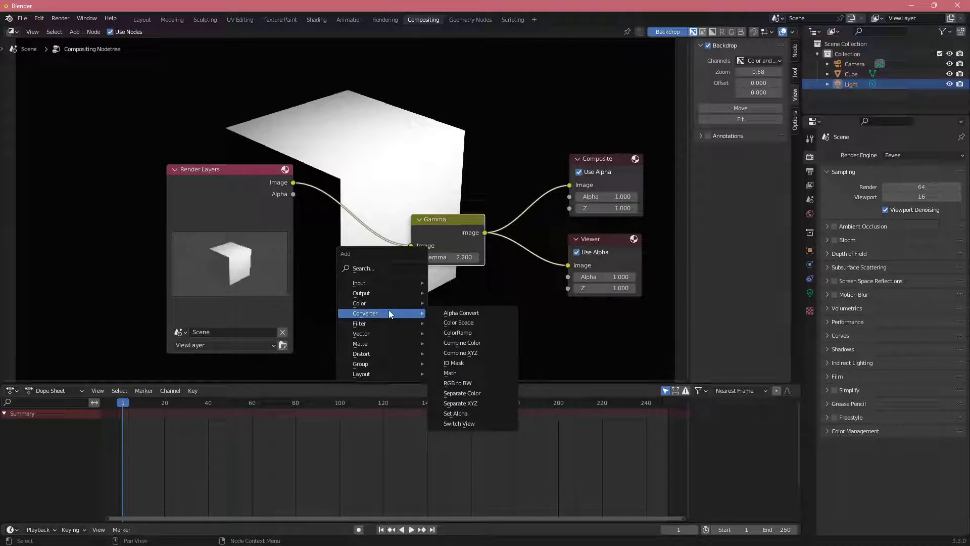
click(466, 333)
click(393, 271)
middle_drag(379, 272, 353, 233)
middle_drag(266, 156, 296, 155)
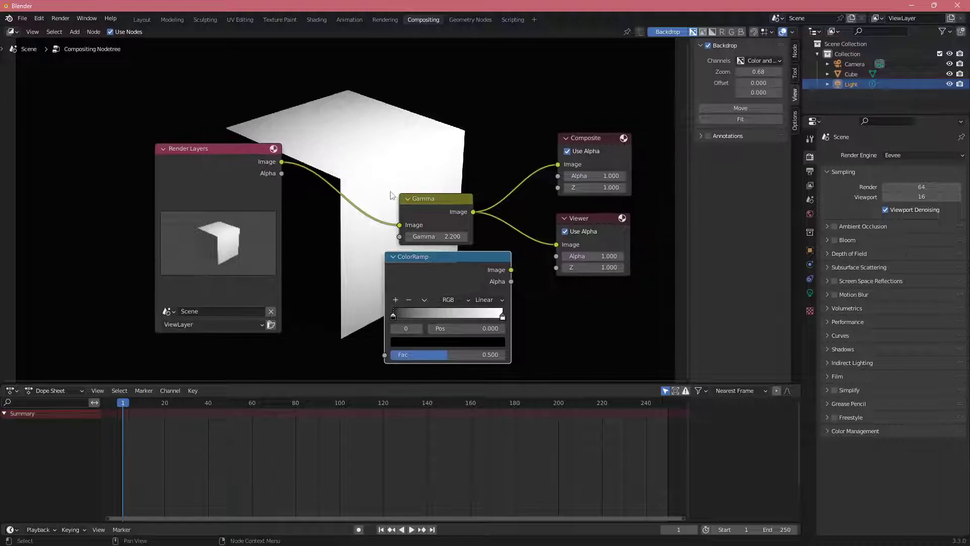
middle_drag(439, 157, 390, 167)
drag(389, 207, 380, 167)
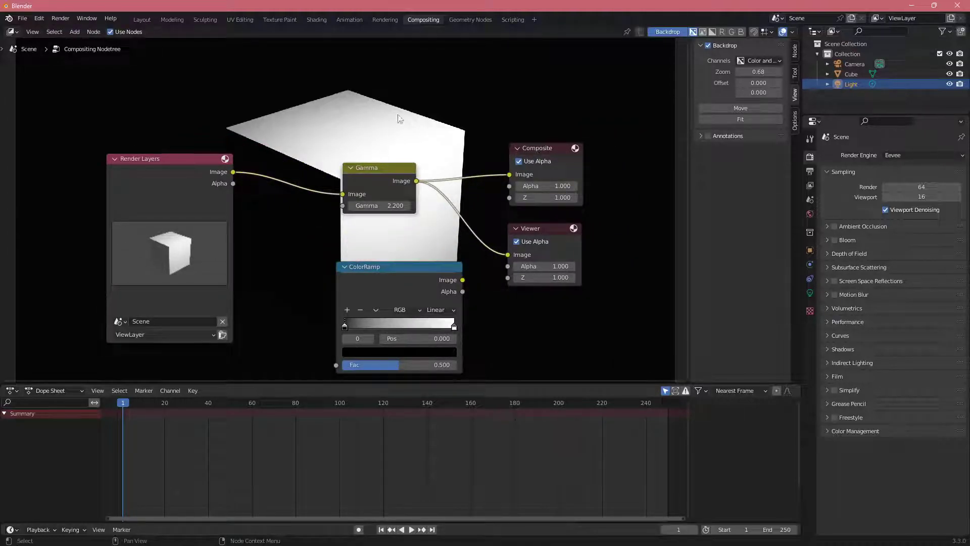
Step: Render the image to check the Gamma adjustment, close the render window, and move the ColorRamp node closer beneath the Gamma node
click(137, 21)
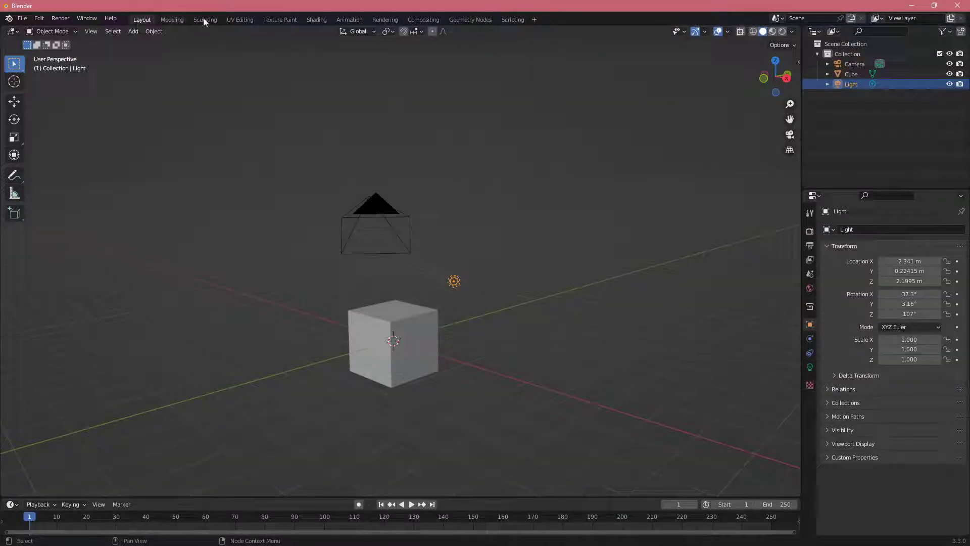
click(421, 19)
click(62, 19)
click(75, 29)
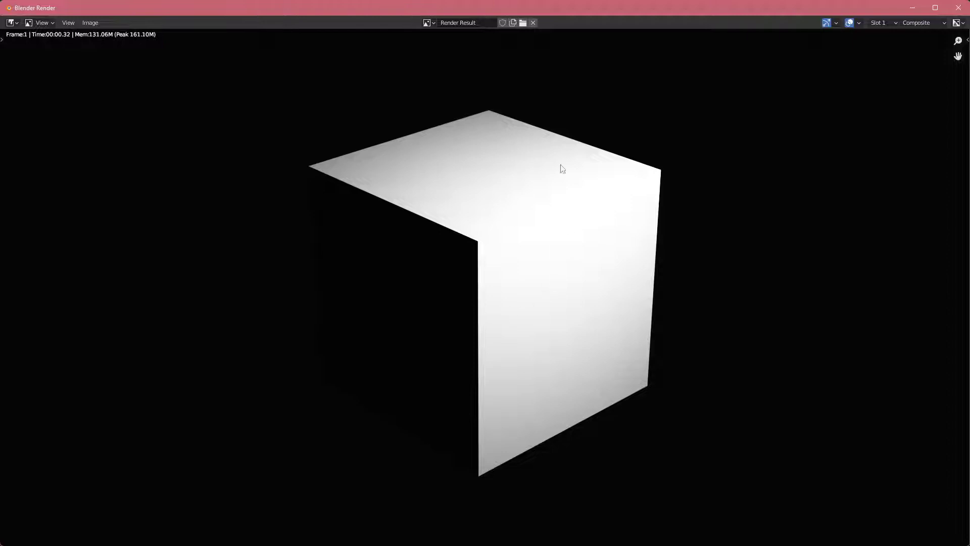
click(956, 12)
middle_drag(398, 257, 429, 249)
drag(423, 266, 404, 225)
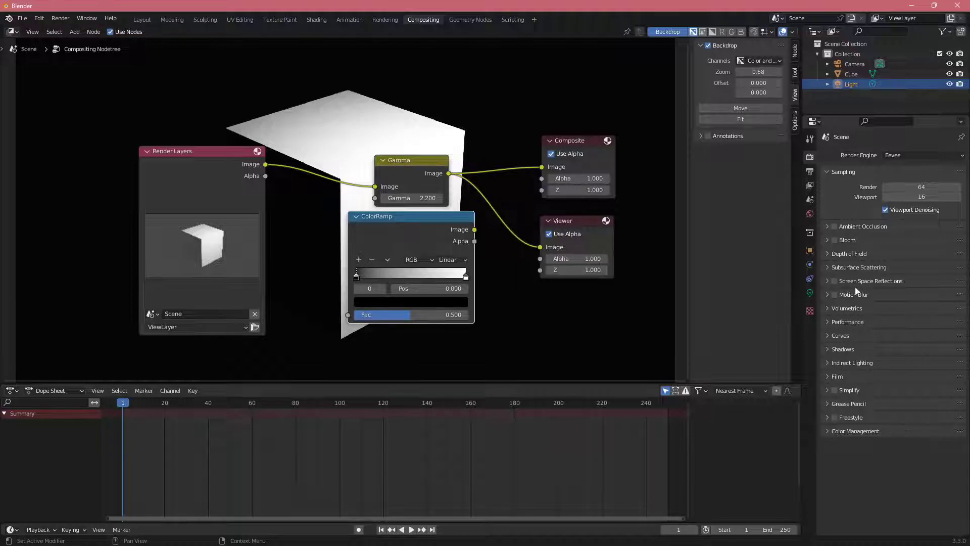
Step: Enable the Transparent film option, render the image again and close the render window
click(848, 378)
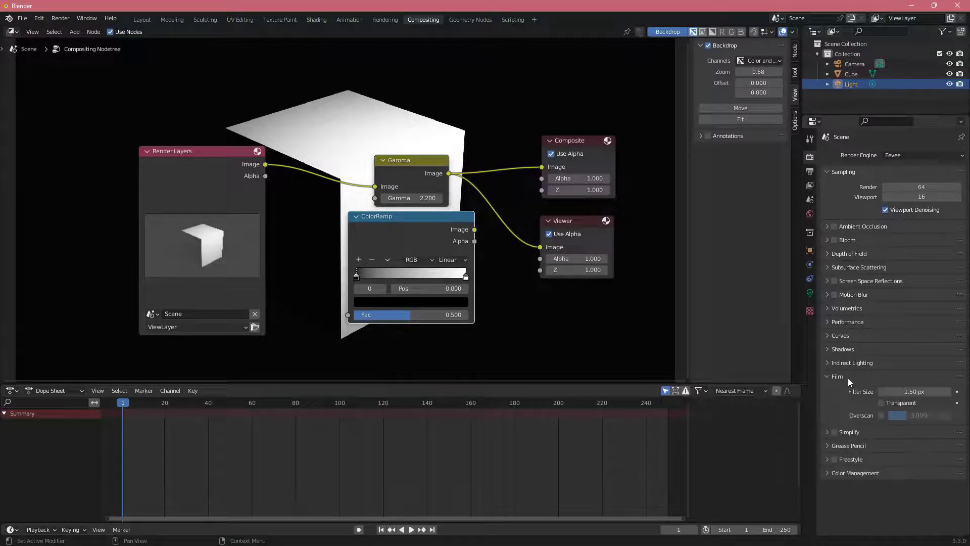
click(883, 403)
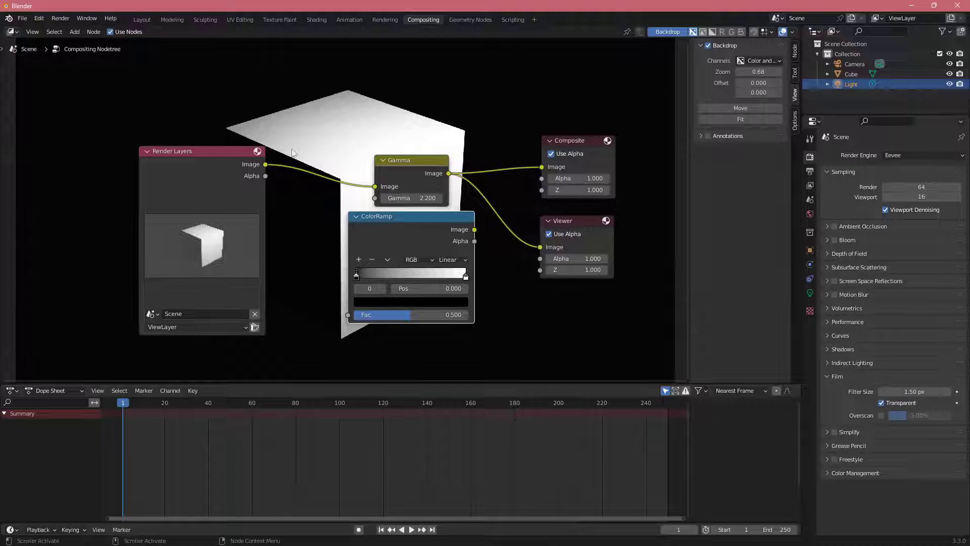
click(61, 18)
click(76, 29)
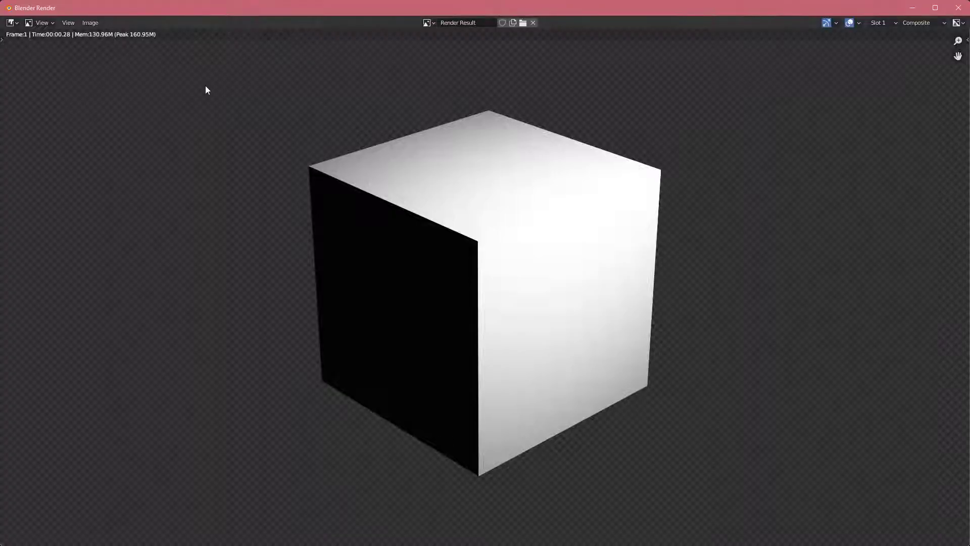
click(959, 7)
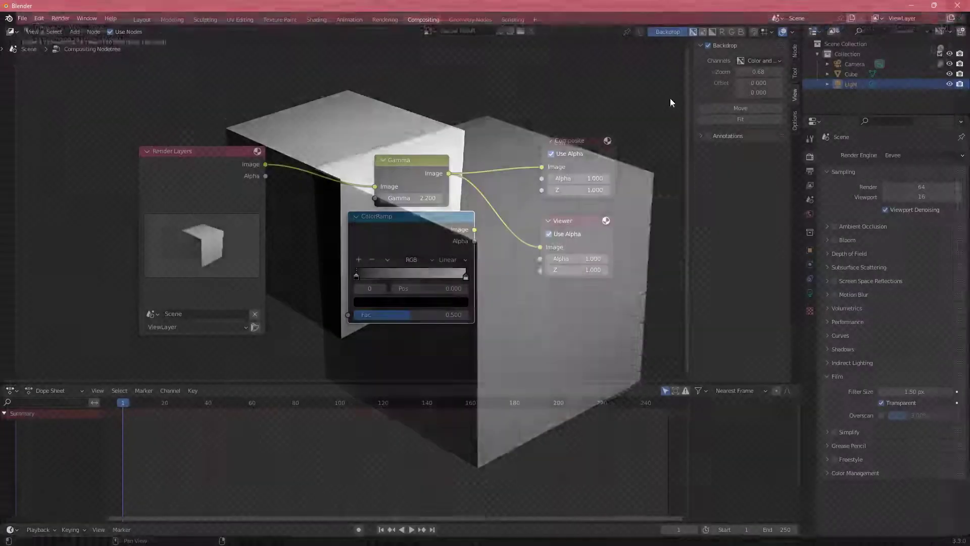
Step: Preview the Render Layers alpha output through the Viewer node and move the ColorRamp node down off the link
drag(265, 177, 542, 247)
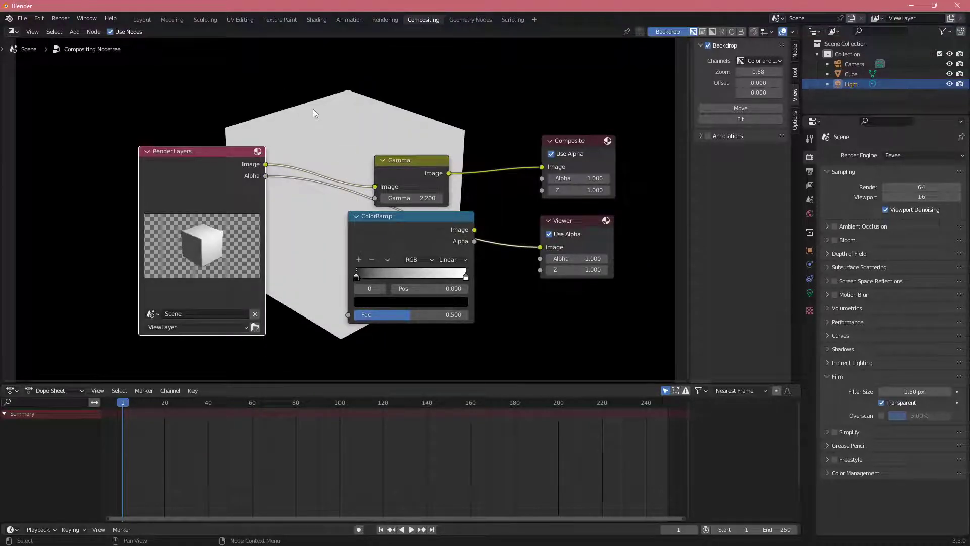
drag(410, 236, 389, 289)
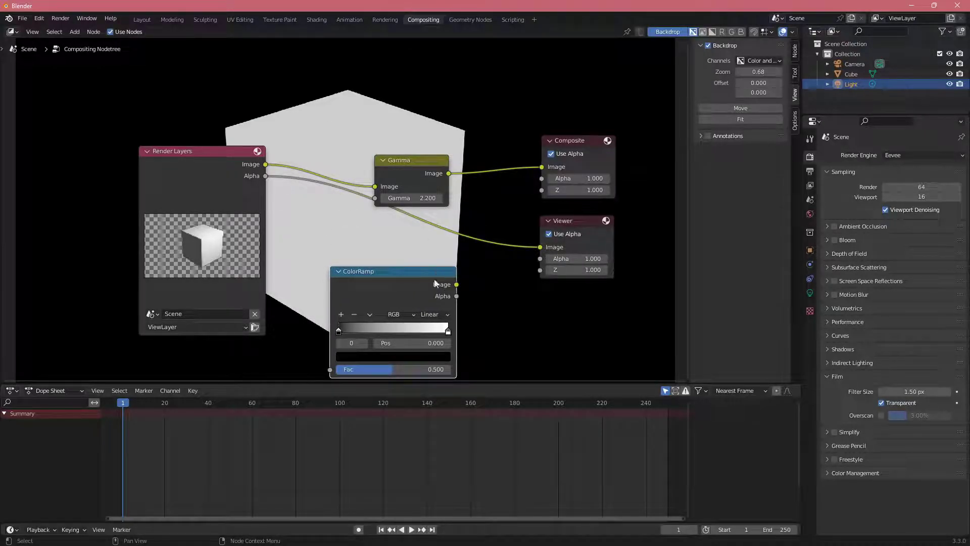
middle_drag(435, 278, 459, 268)
Step: Connect the Render Layers alpha to the ColorRamp's Fac input and the ColorRamp's image output to the Viewer
drag(290, 166, 354, 360)
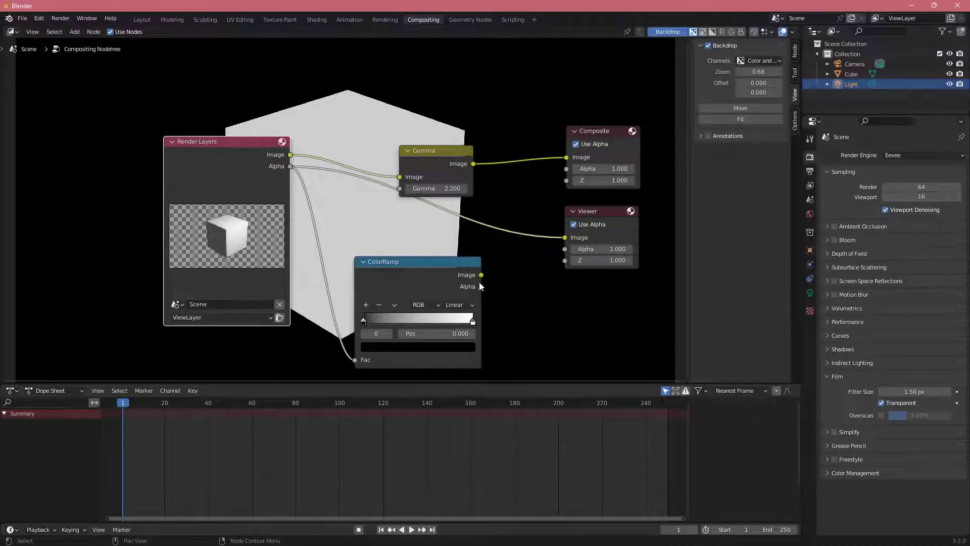
ctrl+shift+click(478, 285)
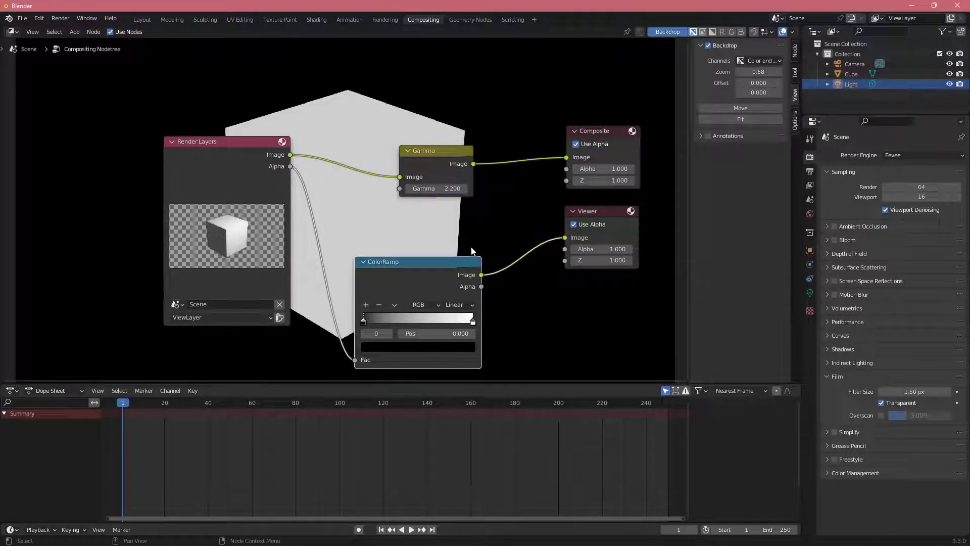
drag(410, 286, 422, 257)
Step: Reposition the ColorRamp stops, with black just past the middle of the gradient and white at position 0.859
drag(378, 295, 426, 294)
drag(503, 295, 400, 294)
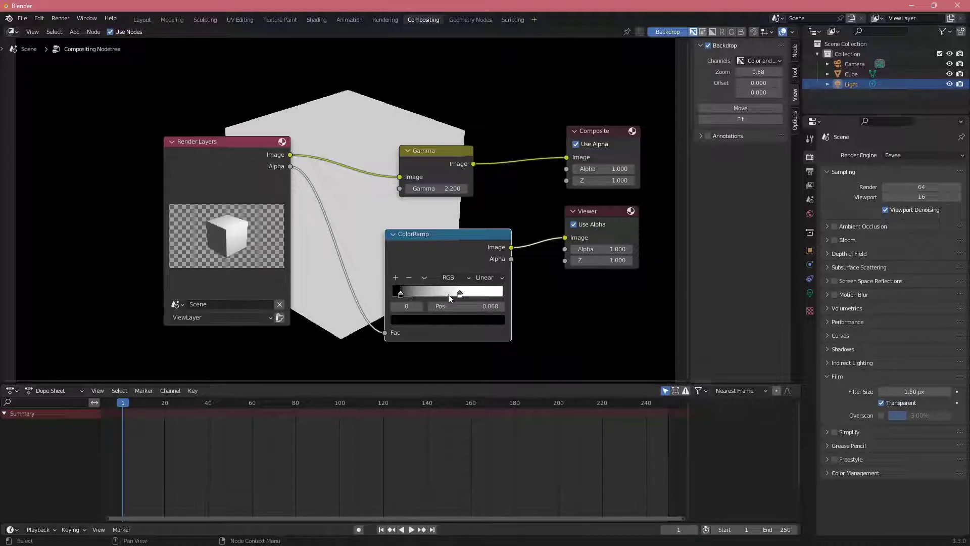
drag(460, 294, 490, 295)
drag(400, 294, 489, 295)
click(489, 294)
Step: Shift the ColorRamp node slightly and connect the Render Layers image output to its Fac input in place of the alpha
mouse_move(430, 248)
mouse_down()
mouse_move(404, 247)
mouse_move(420, 237)
mouse_up()
drag(290, 154, 375, 323)
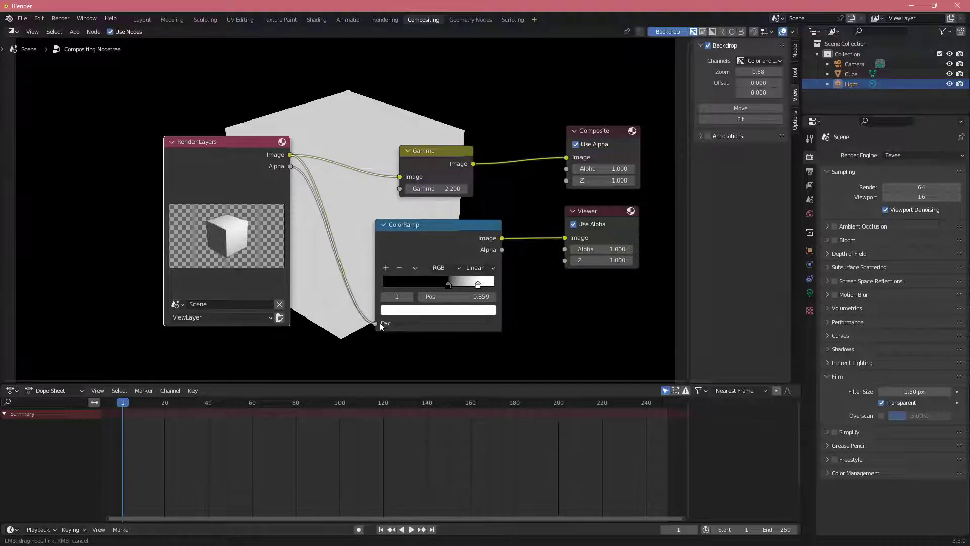
Step: Spread the ColorRamp stops to the gradient's ends, black at the start and white at 1.000, and shift the node slightly
drag(448, 285, 386, 284)
drag(479, 284, 499, 283)
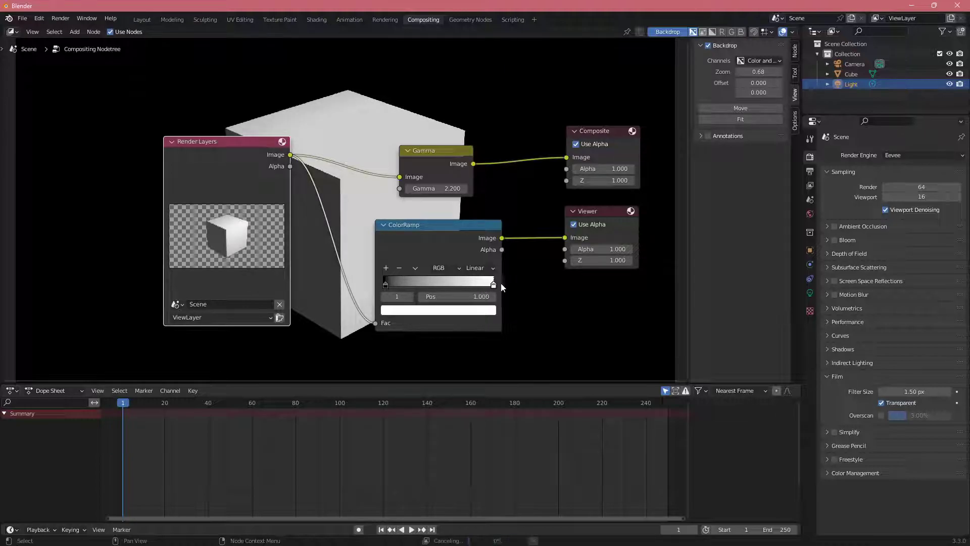
drag(432, 229, 421, 228)
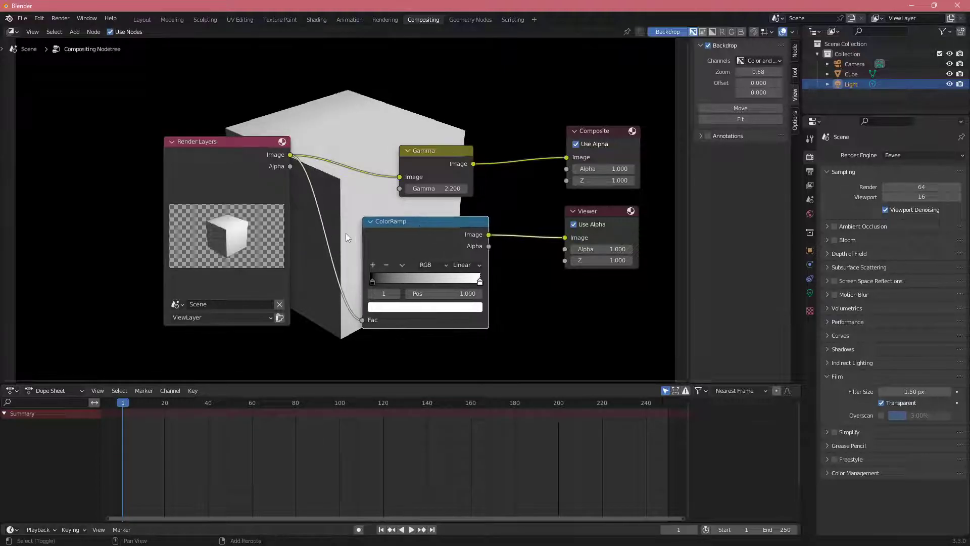
Step: Add a Glare filter node to the node tree and place it above the Gamma node
key(shift+a)
mouse_move(346, 232)
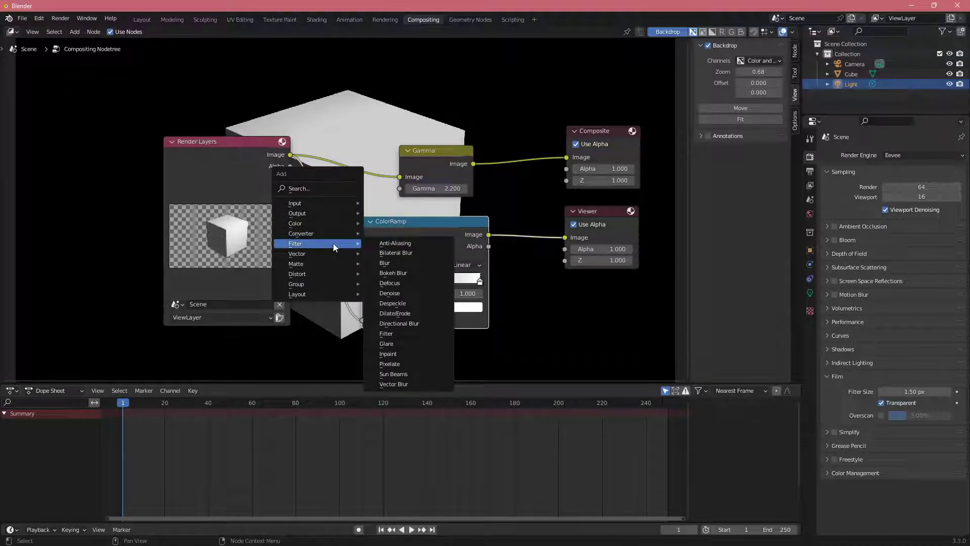
click(393, 348)
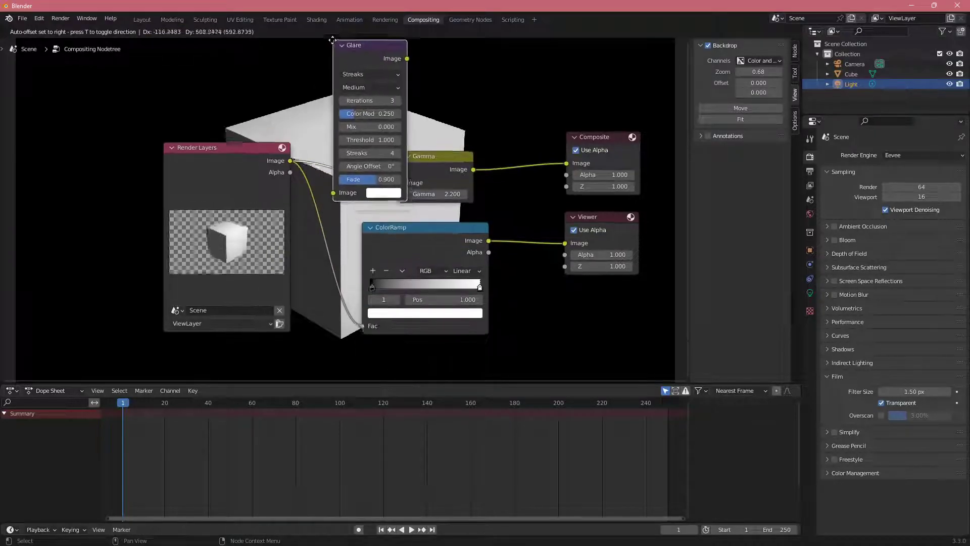
click(354, 72)
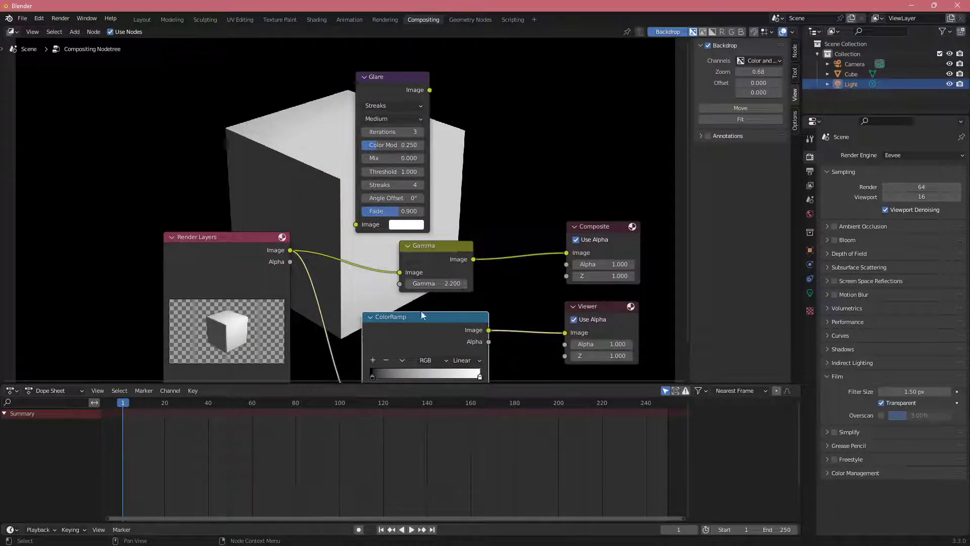
Step: Replace the ColorRamp with the Glare node below Gamma, linked from the Render Layers image output to the Viewer
key(x)
drag(284, 242, 356, 225)
drag(430, 90, 564, 332)
drag(399, 83, 446, 311)
middle_drag(445, 301, 449, 208)
scroll(450, 213, down, 1)
middle_drag(381, 215, 372, 208)
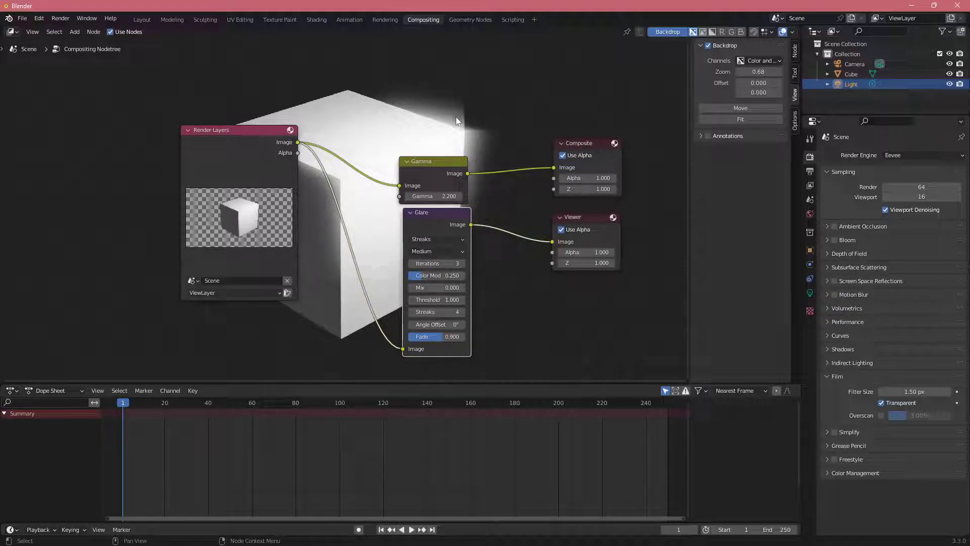
Step: Switch the Glare node's type to Ghosts
middle_drag(386, 245, 408, 232)
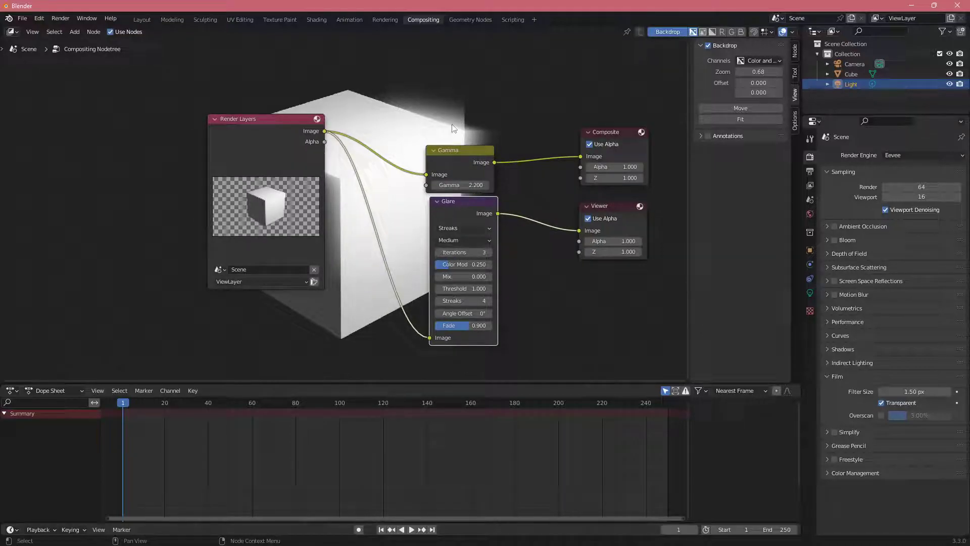
click(459, 226)
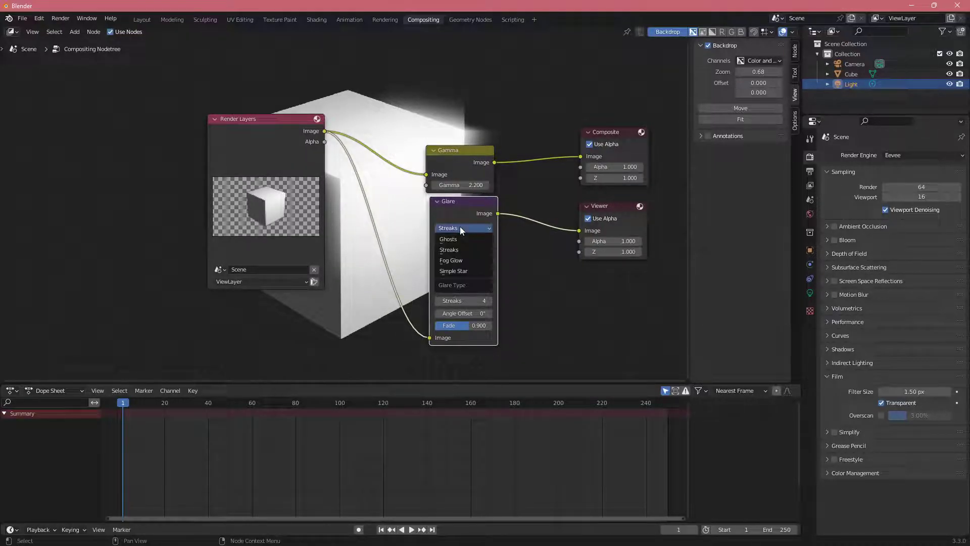
click(461, 238)
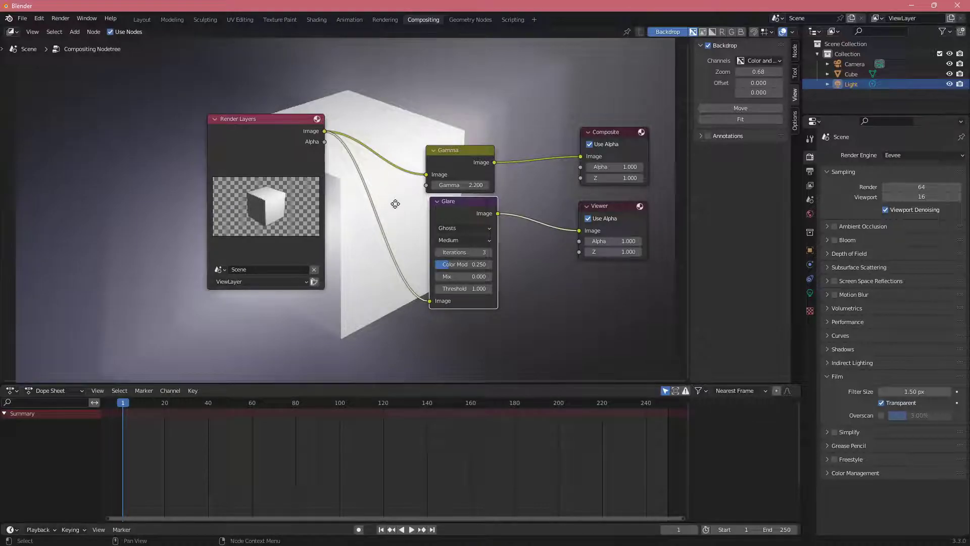
scroll(391, 216, down, 2)
scroll(397, 213, up, 3)
scroll(397, 214, up, 1)
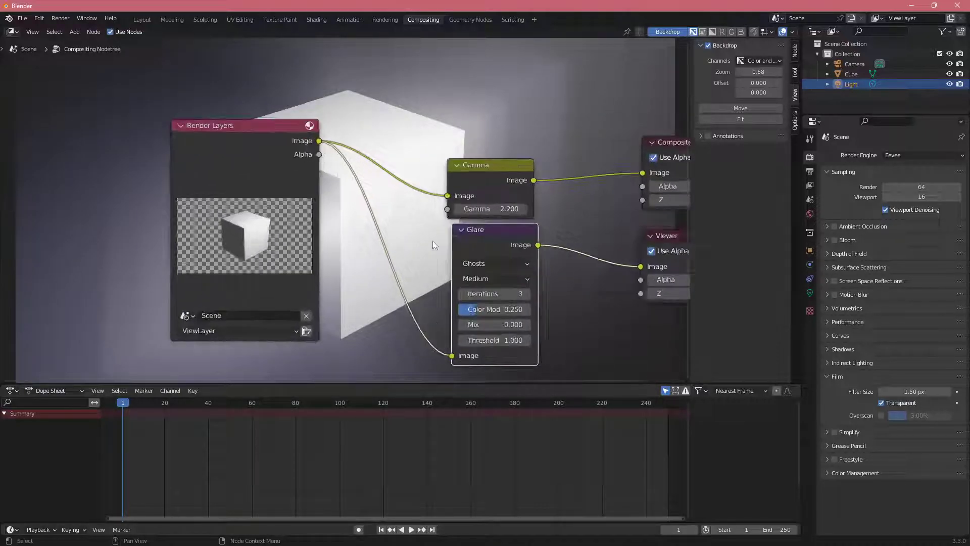
Step: Set the Glare node's threshold to 2.700 and its mix to 1.000
drag(494, 342, 578, 342)
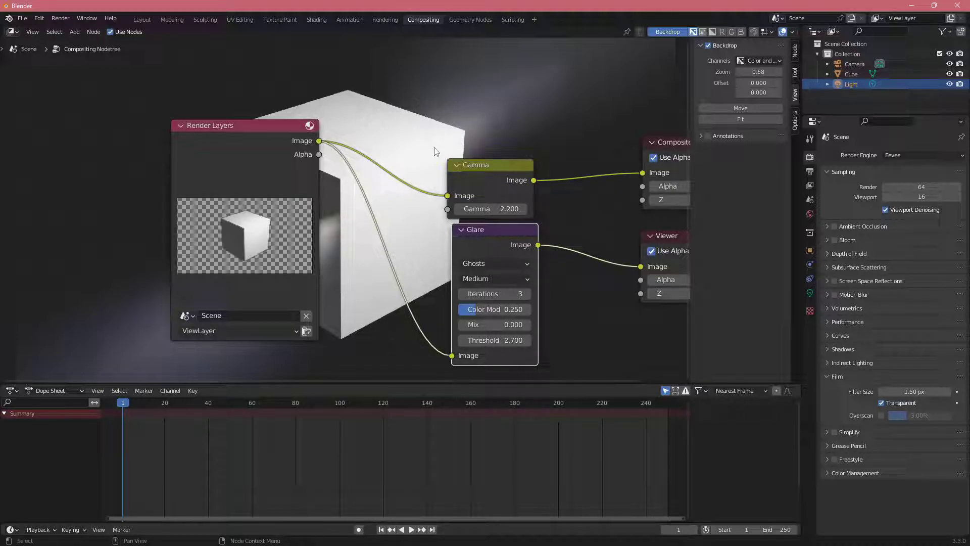
drag(498, 324, 553, 324)
middle_drag(392, 219, 380, 202)
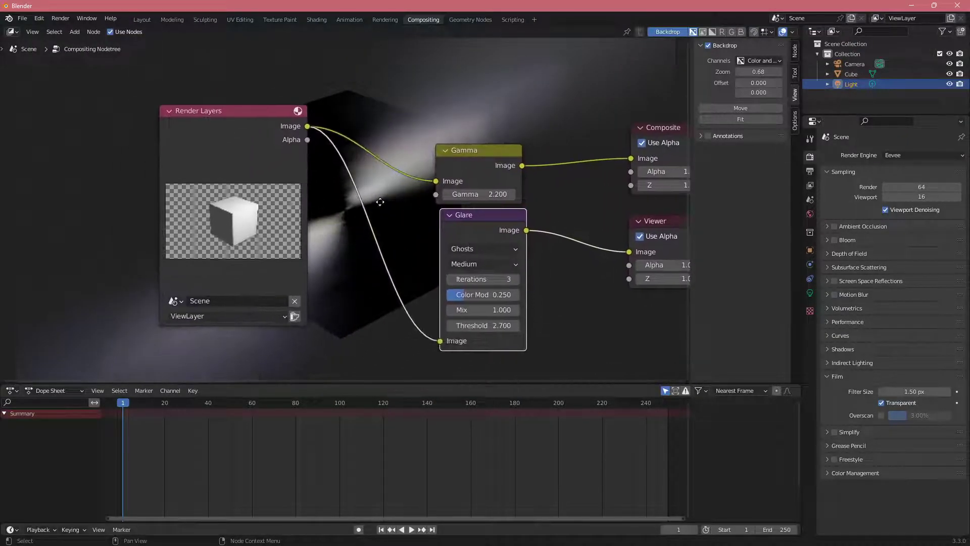
Step: Set the Glare node's threshold to 2.300, mix to 0.000 and iterations to 5
mouse_move(500, 325)
mouse_down()
mouse_move(487, 325)
mouse_move(498, 326)
mouse_up()
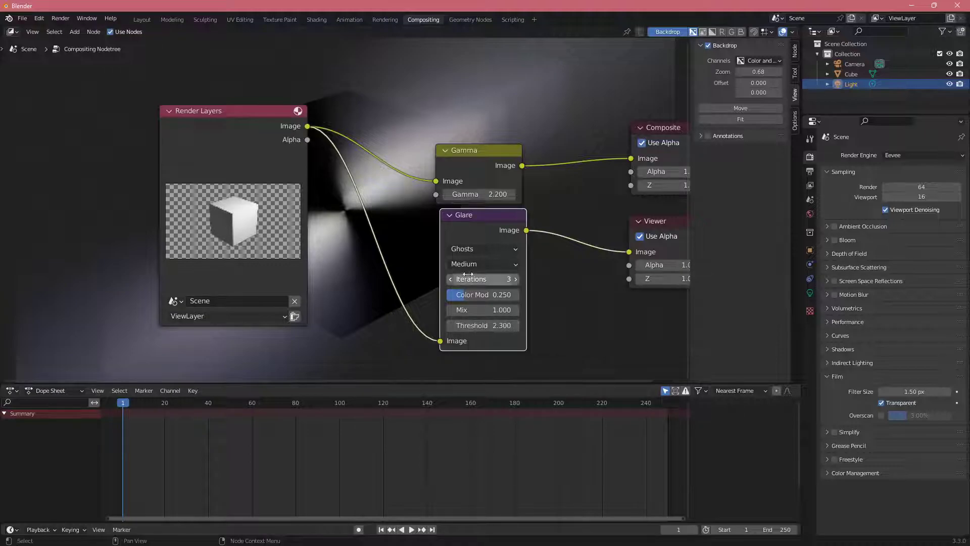
drag(482, 309, 455, 310)
middle_drag(558, 298, 541, 302)
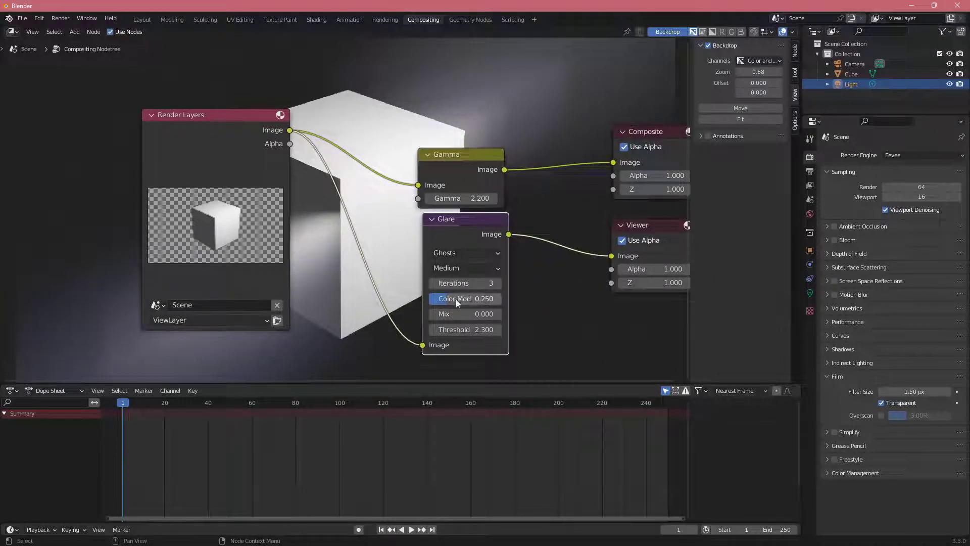
click(499, 284)
click(499, 284)
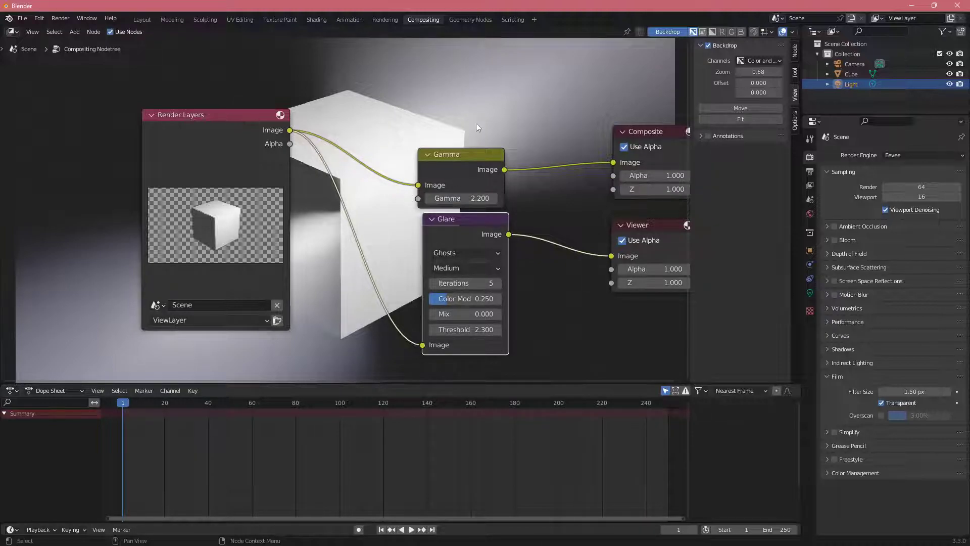
Step: Switch the Glare type to Simple Star and set its threshold to 1.000
click(472, 247)
click(471, 305)
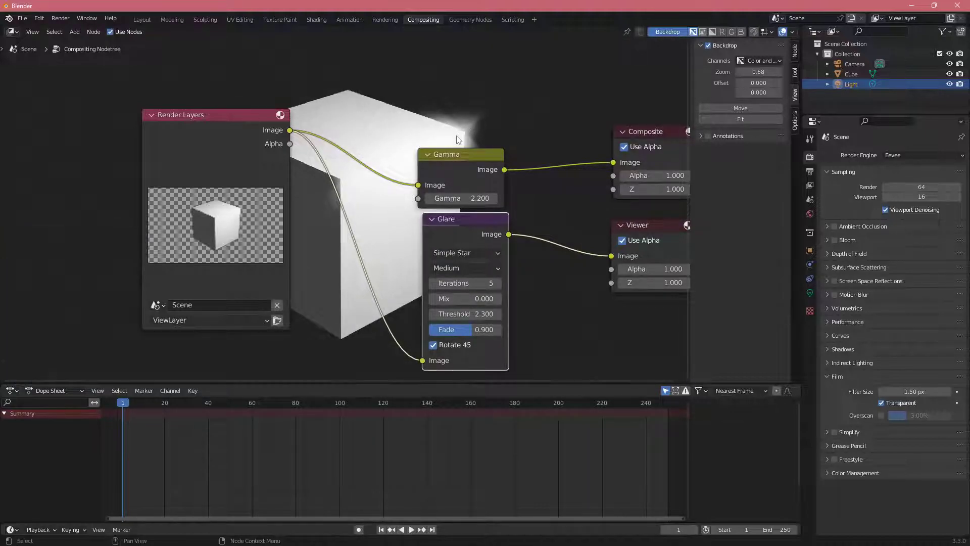
drag(475, 314, 434, 313)
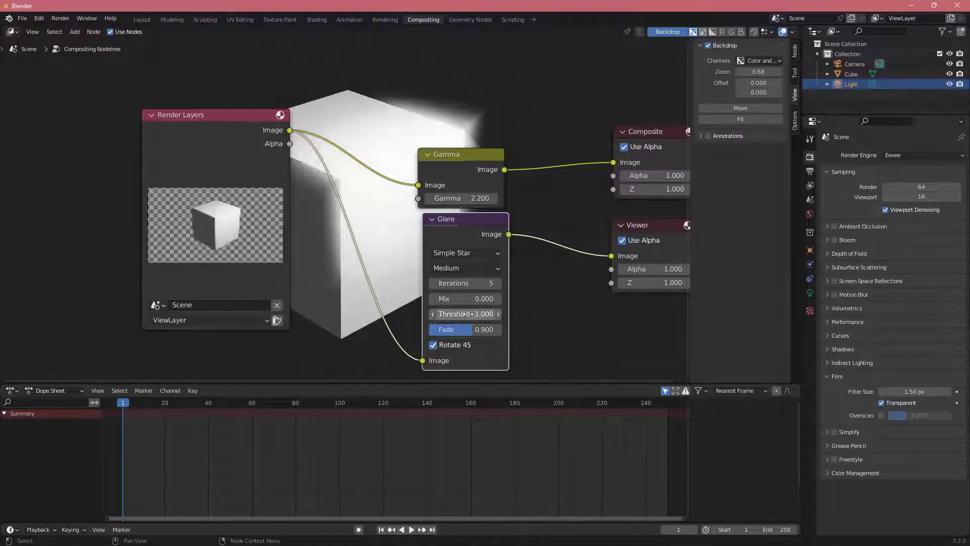
mouse_move(347, 268)
middle_down()
mouse_move(333, 251)
mouse_move(347, 284)
mouse_move(352, 272)
middle_up()
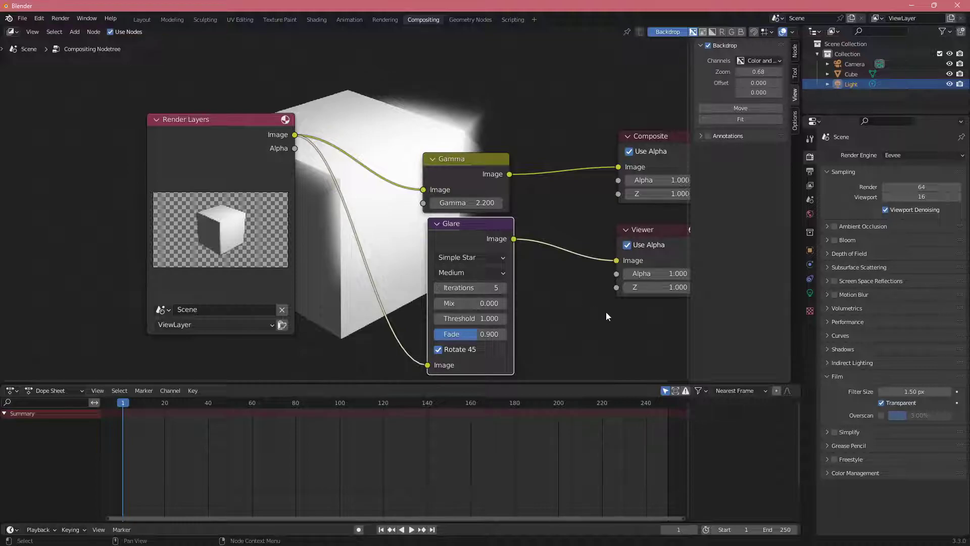
Step: Add a Box Mask matte node onto the link leaving the Render Layers image output
middle_drag(584, 289, 537, 278)
key(shift+a)
mouse_move(514, 284)
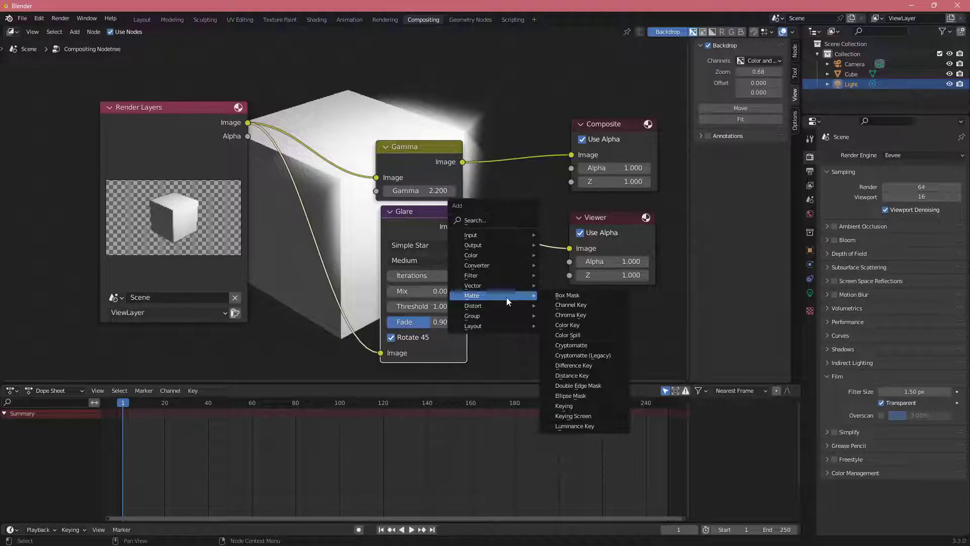
click(556, 295)
click(263, 304)
middle_drag(263, 305, 333, 270)
Step: Delete the Glare and Gamma nodes and reposition the Box Mask beside the Render Layers node
click(525, 185)
key(x)
middle_drag(508, 127, 448, 155)
click(448, 155)
key(x)
drag(348, 306, 355, 251)
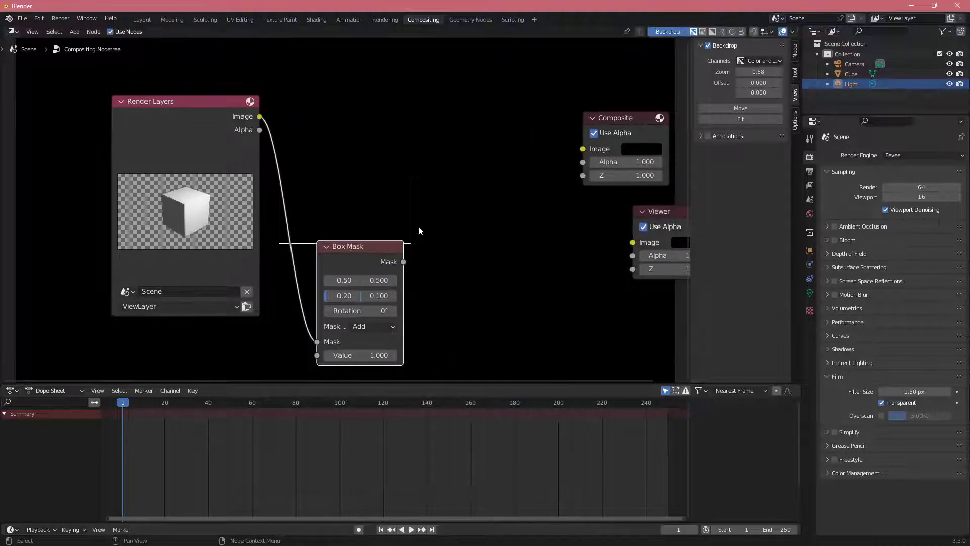
Step: Add a Mix node between the Box Mask and the Composite node
key(shift+a)
text(mix)
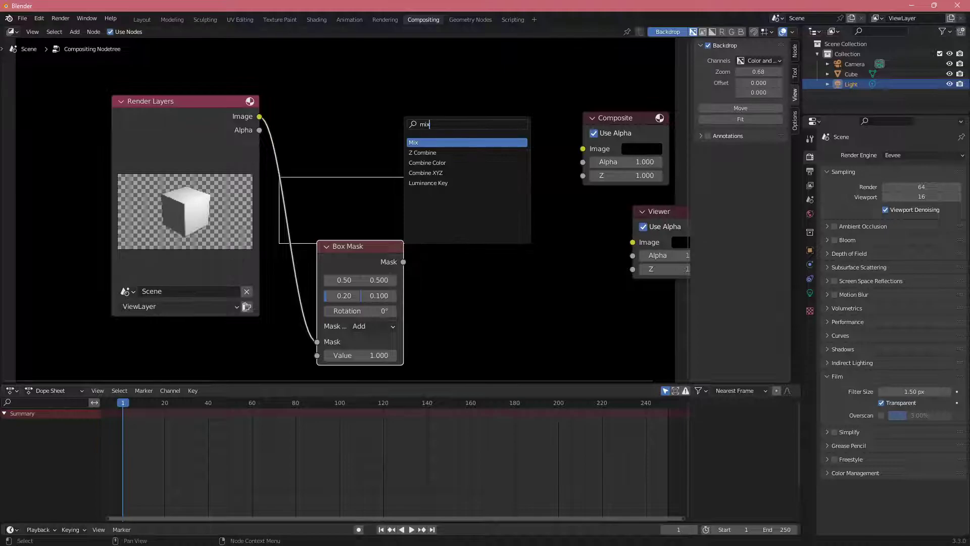
key(Return)
click(424, 159)
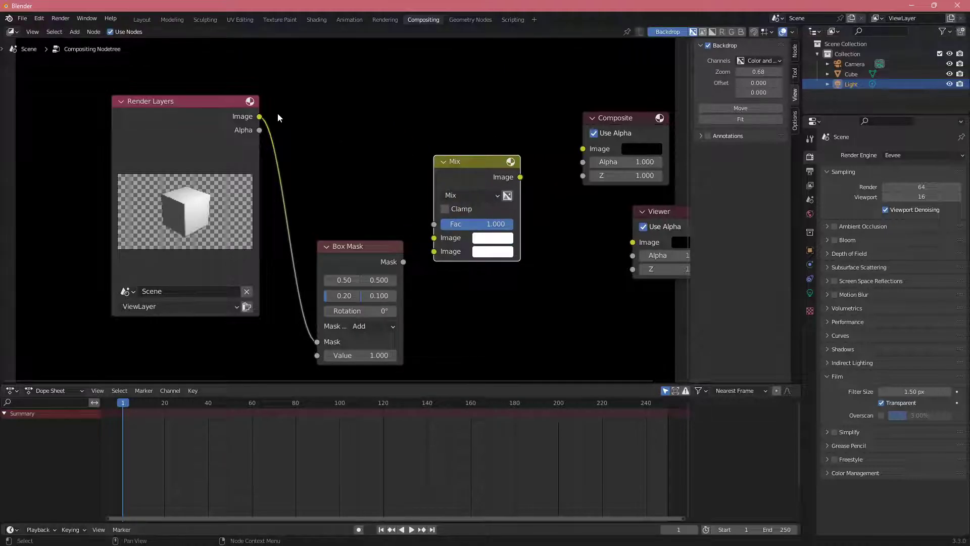
Step: Connect the Render Layers alpha to the Box Mask's Mask input and the Box Mask output to the Mix node's Fac
drag(258, 131, 405, 222)
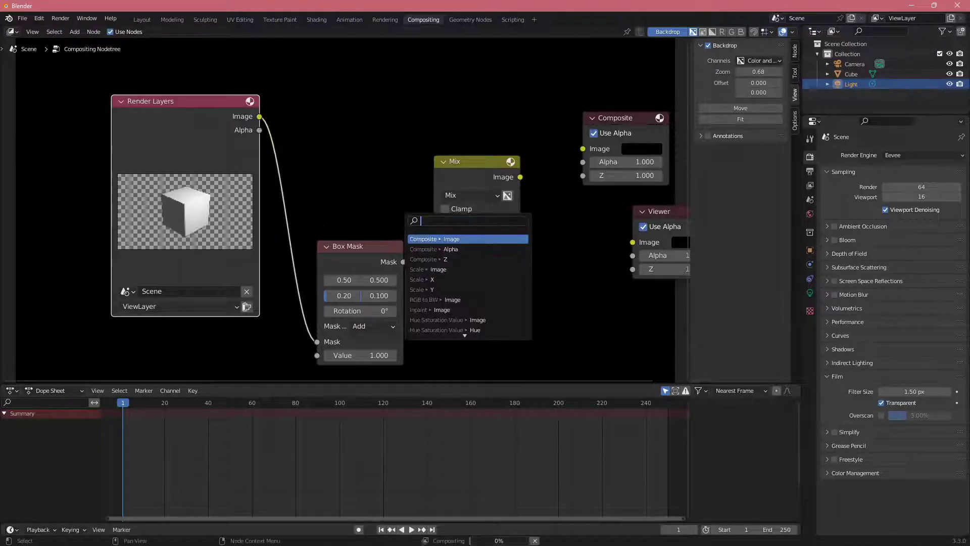
drag(259, 130, 317, 341)
drag(393, 262, 434, 224)
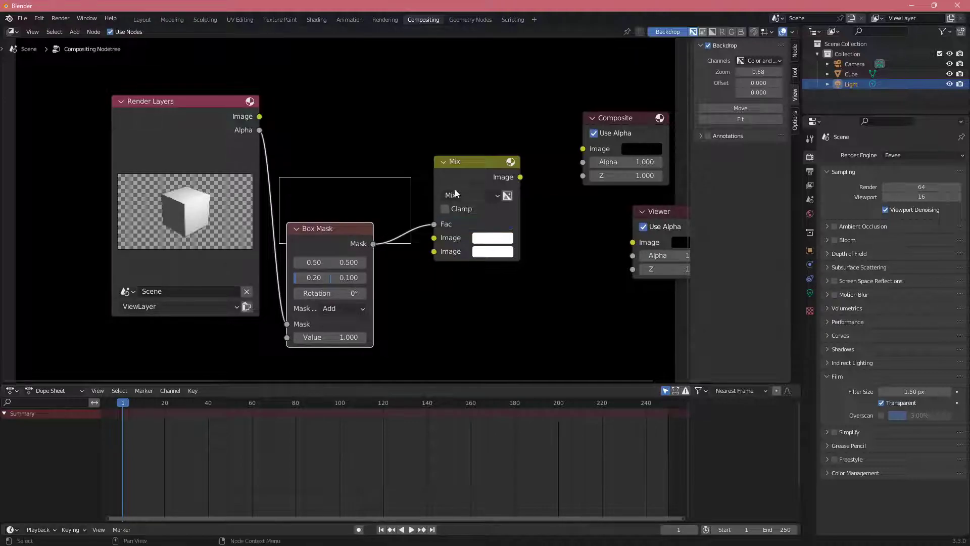
Step: Shift the Mix node slightly and set its second image colour to red with hue 0.006, saturation 0.950 and value 1.000
drag(468, 181, 483, 166)
click(500, 236)
drag(547, 131, 536, 138)
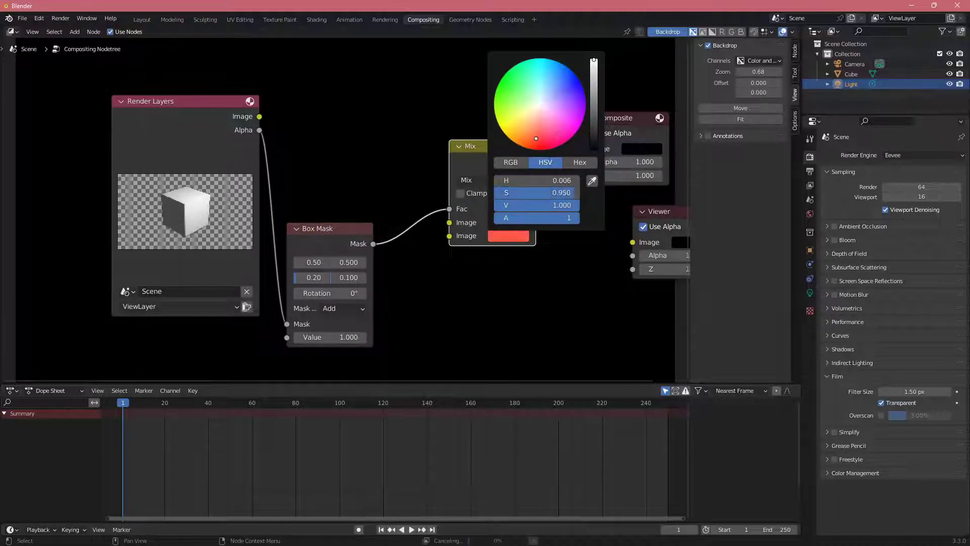
Step: Connect the Render Layers image to the Mix node's first image input and the Mix output to the Viewer
middle_drag(442, 282, 417, 293)
drag(464, 173, 450, 192)
drag(233, 126, 409, 251)
drag(496, 191, 601, 251)
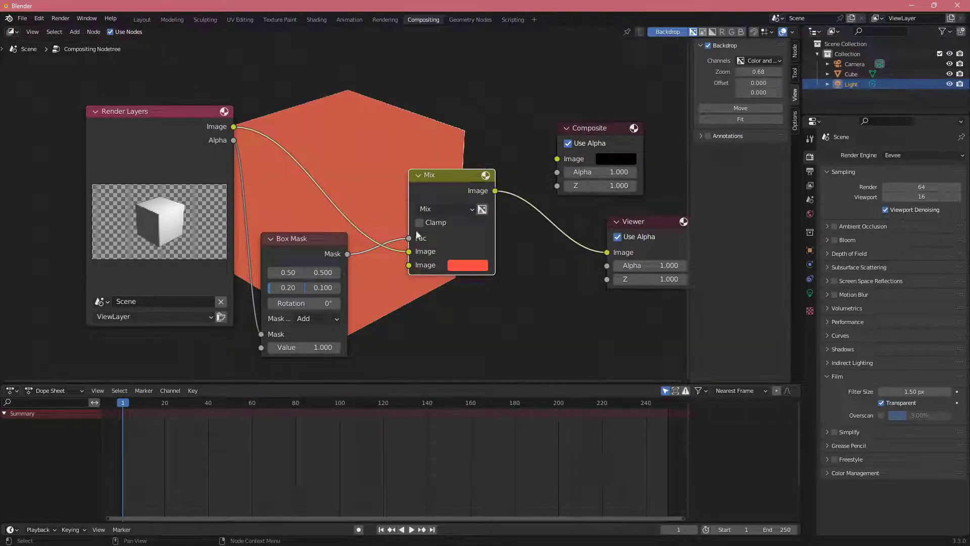
Step: Set the Box Mask's X position to 0.30, width to 0.06 and height to 0.033
middle_drag(412, 302, 461, 290)
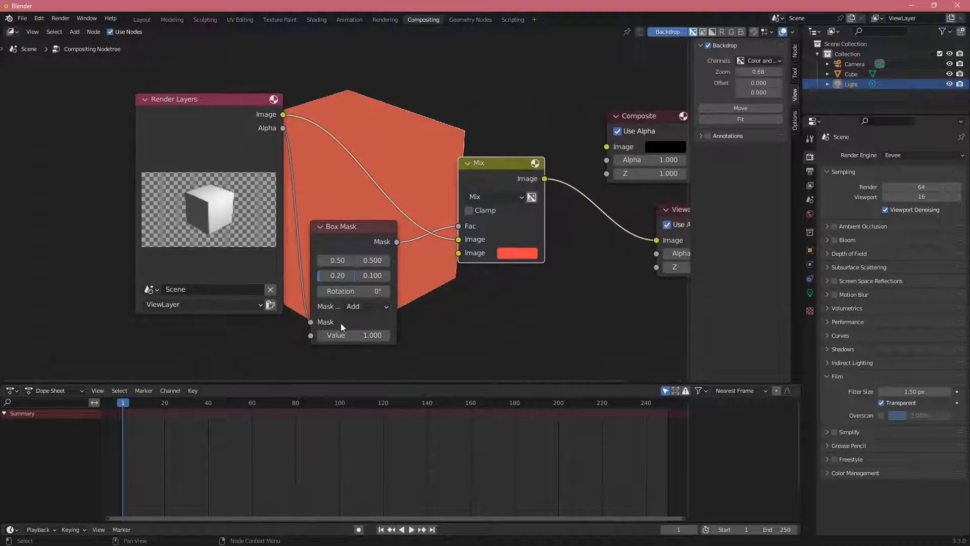
drag(340, 264, 365, 278)
middle_drag(456, 269, 411, 271)
Step: Switch the Mix node's blending mode to Add and set the Box Mask's X position to 0.40
click(472, 216)
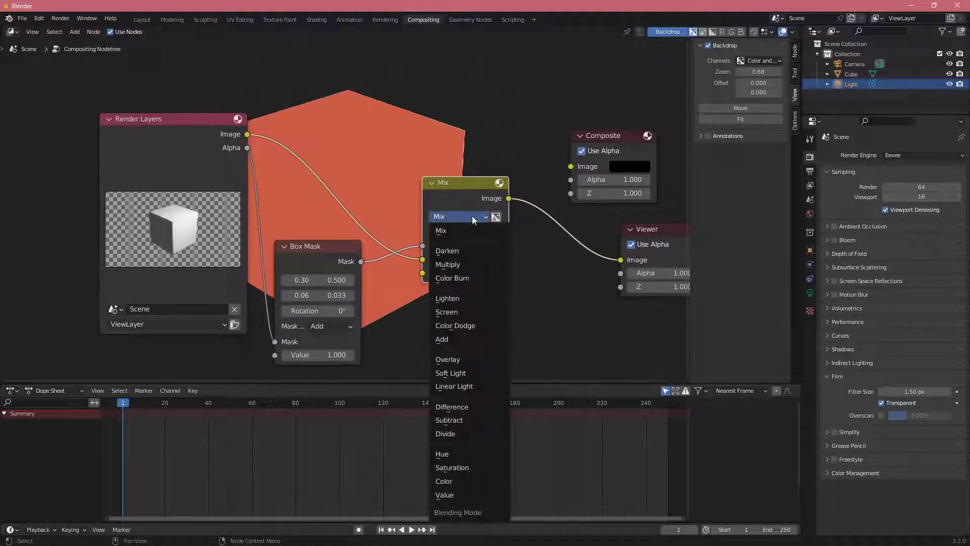
click(464, 338)
middle_drag(351, 315, 299, 311)
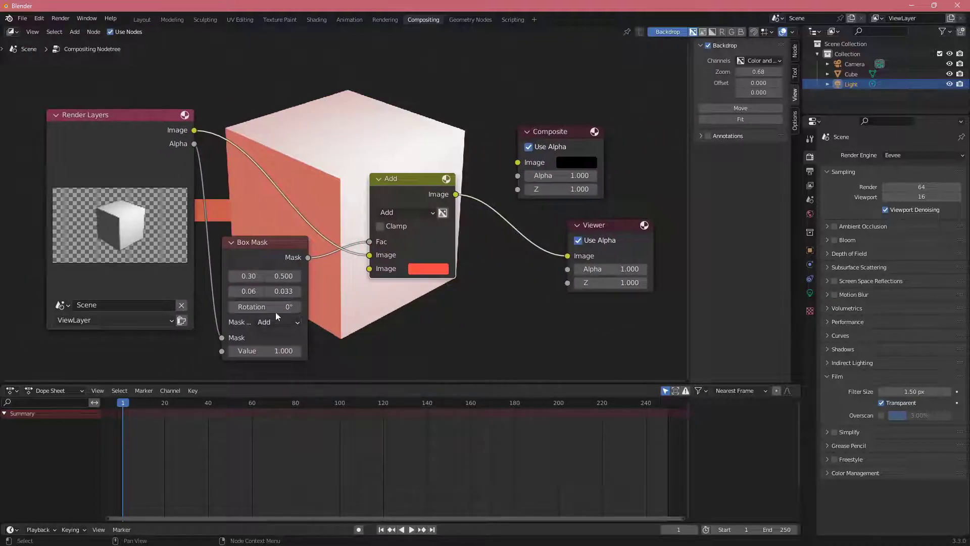
drag(251, 281, 264, 281)
Step: Return the colour-blending node to the Mix blending mode
click(401, 215)
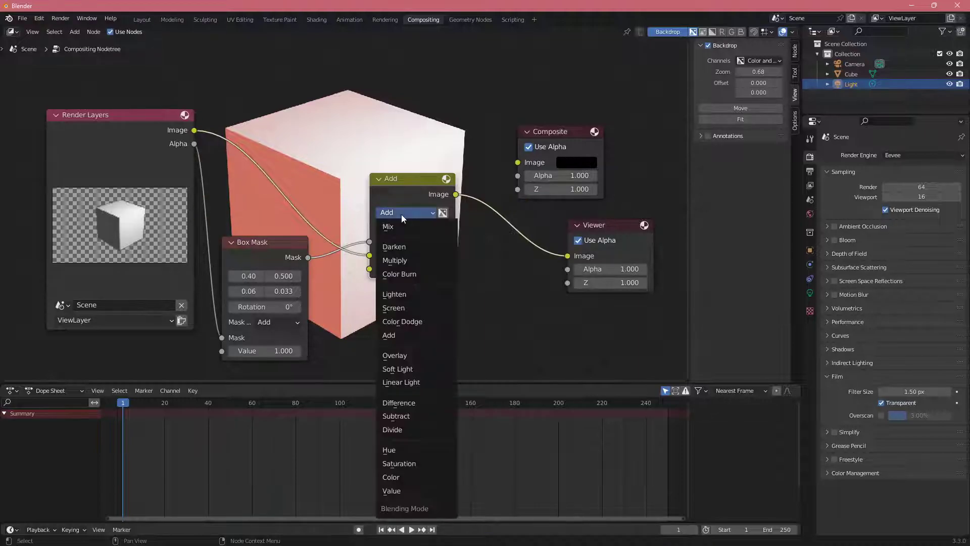
click(405, 228)
click(413, 211)
click(413, 211)
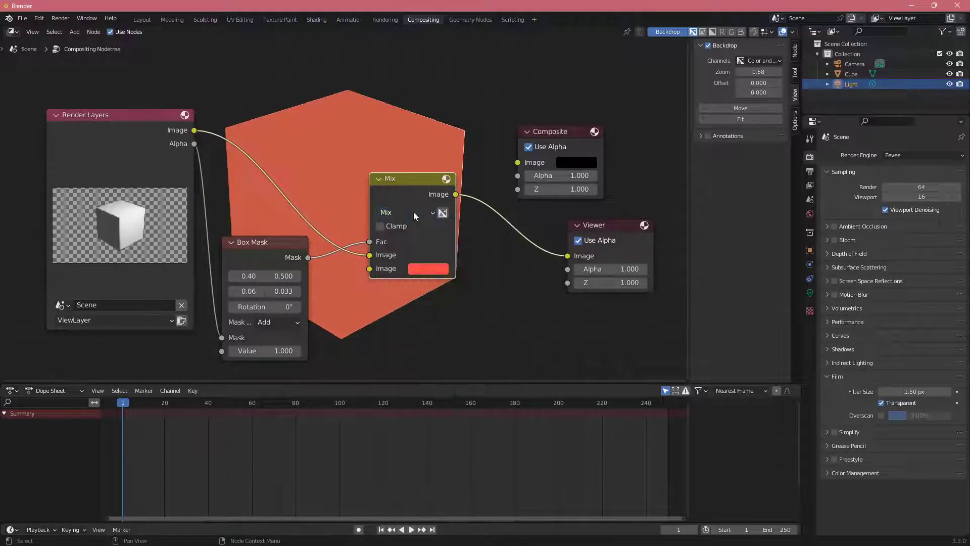
middle_drag(160, 166, 238, 108)
drag(272, 73, 357, 338)
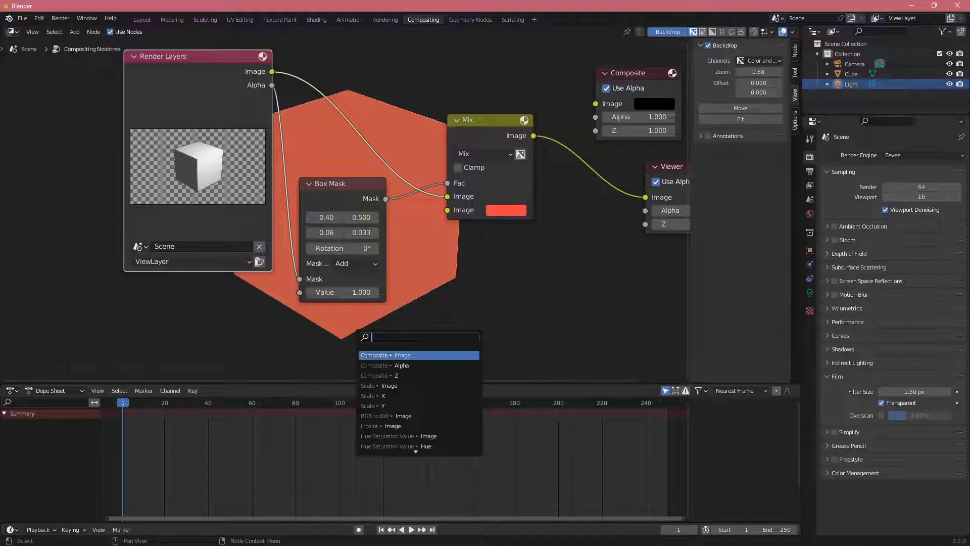
key(Escape)
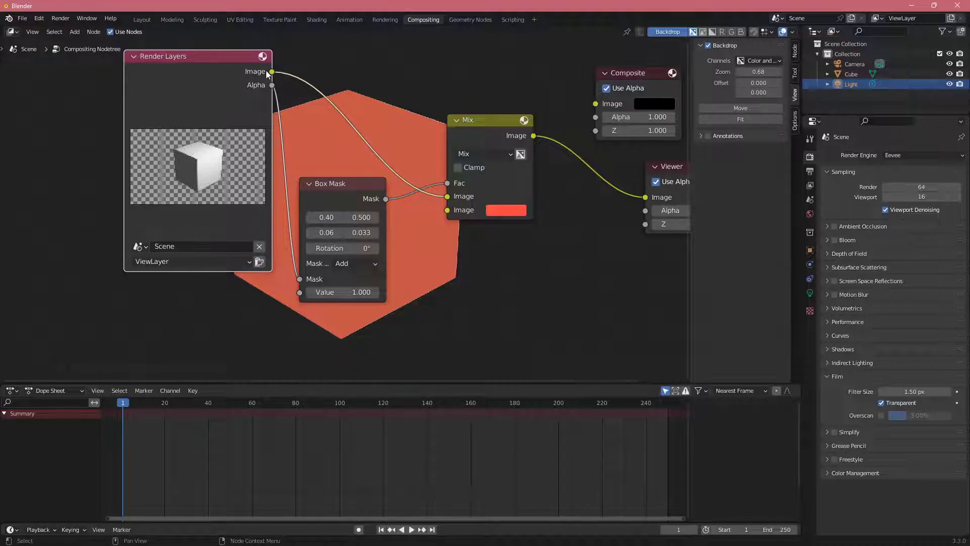
Step: Try the Darken blending mode on the Mix node, and switch it to Multiply
middle_drag(507, 287, 481, 306)
mouse_move(439, 259)
middle_down()
mouse_move(450, 276)
mouse_move(437, 278)
middle_up()
click(457, 189)
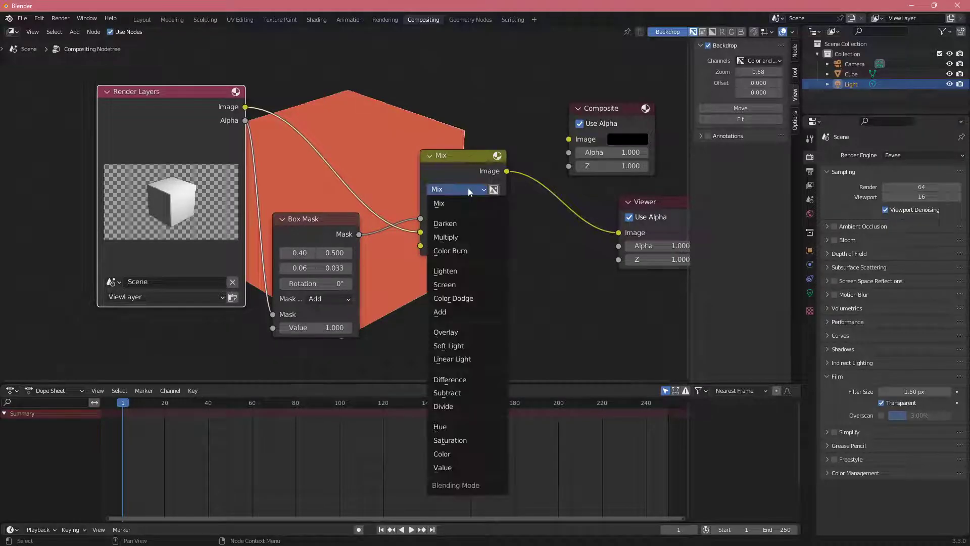
click(460, 223)
click(468, 189)
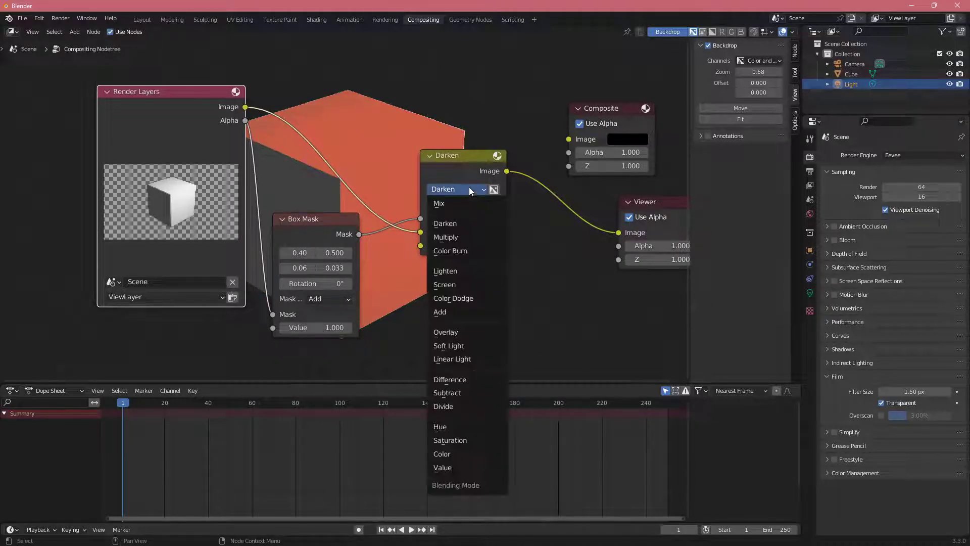
click(459, 237)
middle_drag(387, 297, 373, 301)
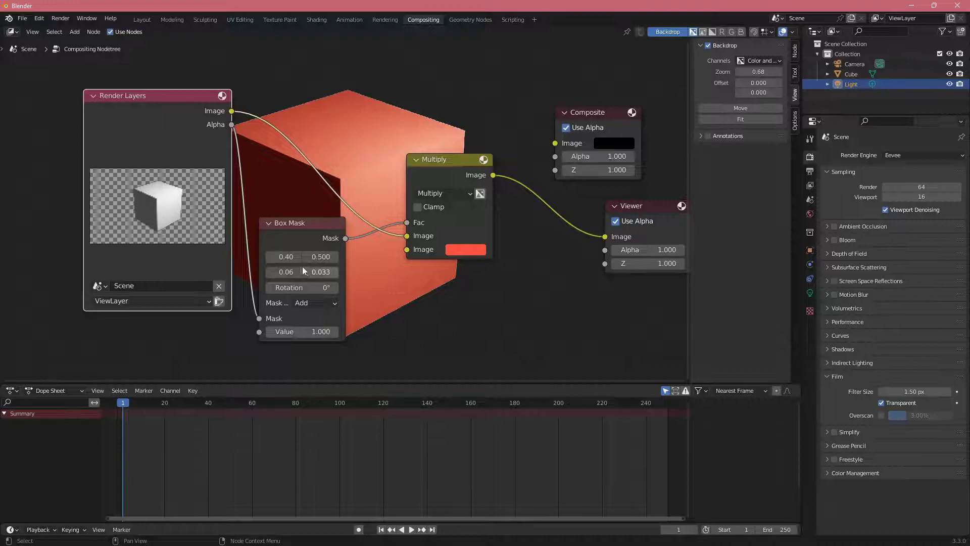
Step: Reset the Box Mask's X position, Y position and width to their defaults, and set its Y position to 1.000
right_click(286, 256)
click(283, 325)
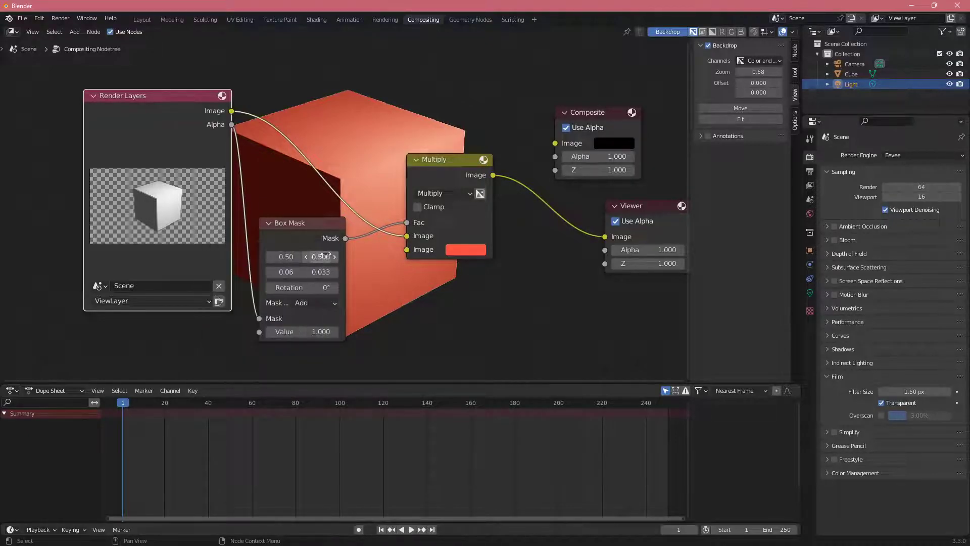
right_click(325, 257)
click(291, 316)
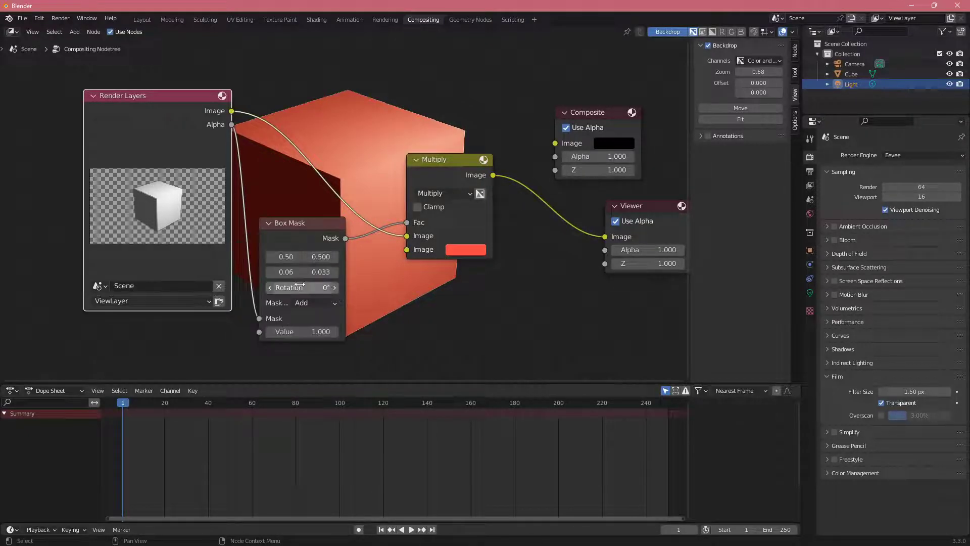
right_click(284, 271)
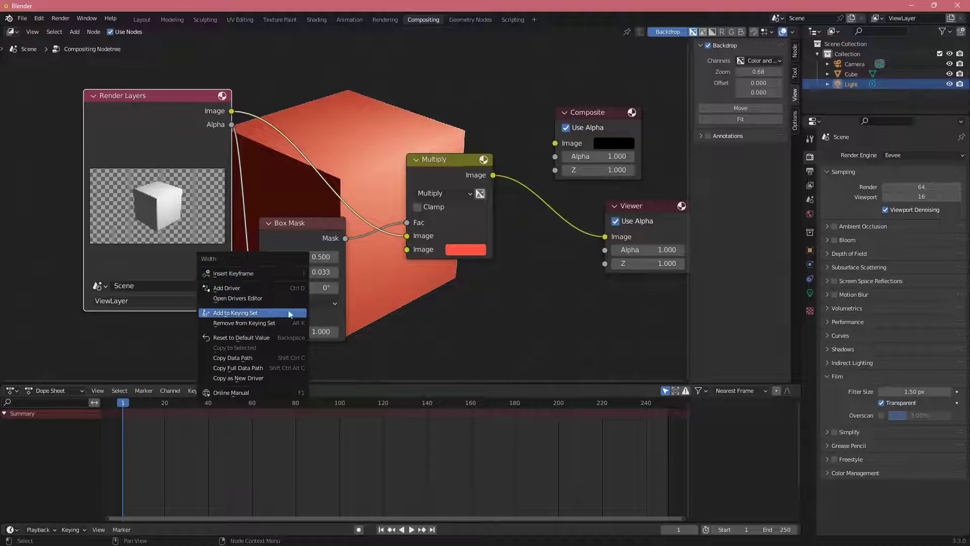
click(259, 324)
middle_drag(381, 250, 380, 272)
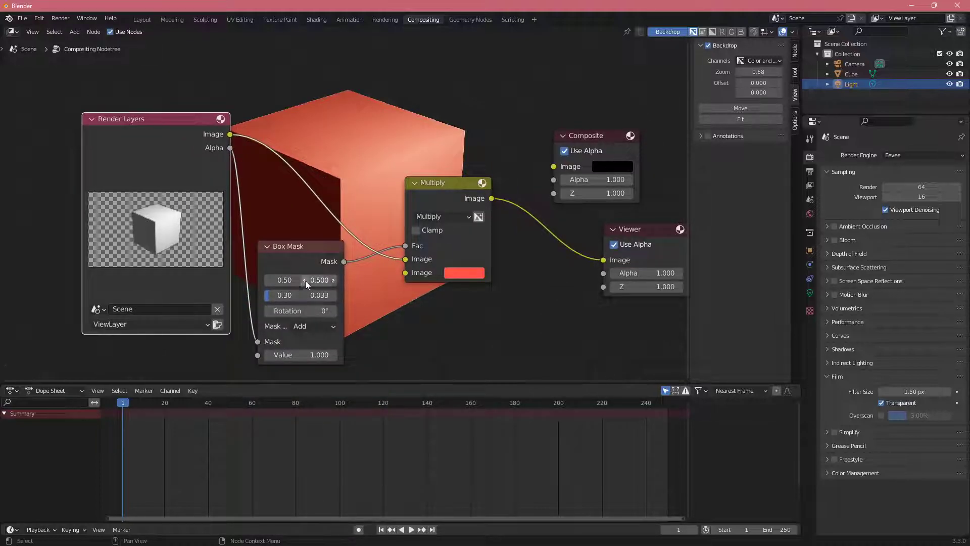
drag(311, 280, 354, 280)
Step: Switch the colour-blending node to Add and set the Box Mask's X position to 0.40
click(453, 217)
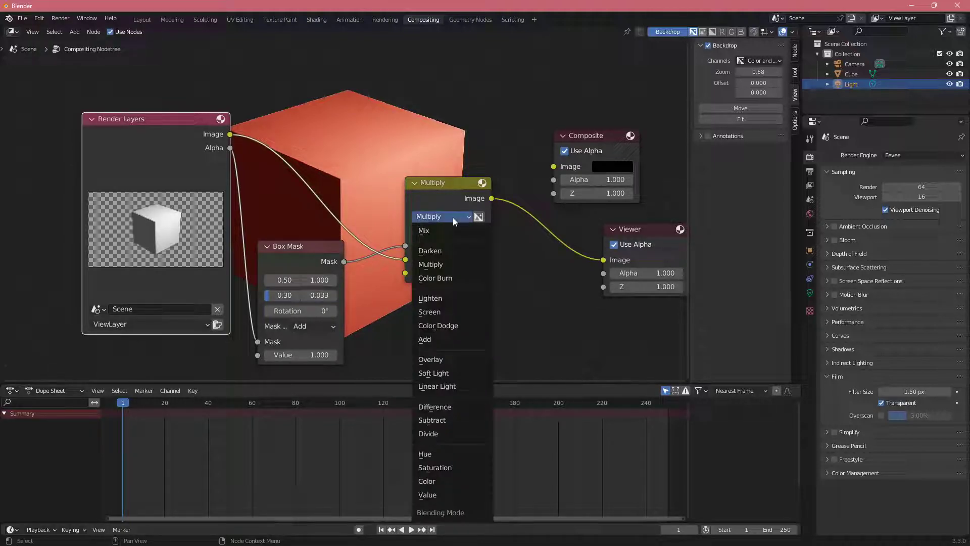
click(435, 338)
drag(285, 280, 241, 280)
Step: Spread out the Render Layers and Box Mask nodes to leave more room before the Add node
drag(208, 212, 129, 222)
drag(284, 280, 272, 250)
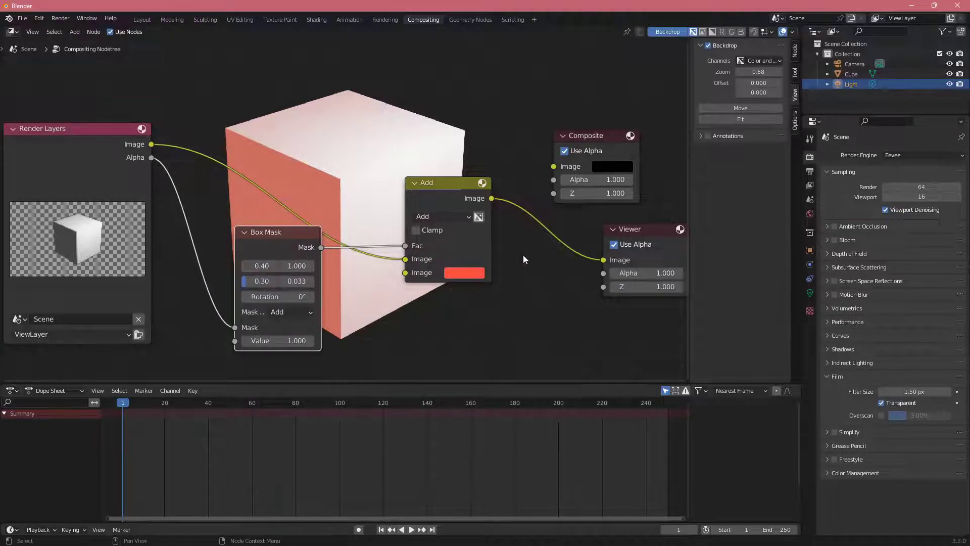
middle_drag(524, 256, 490, 247)
middle_drag(349, 284, 403, 285)
drag(301, 245, 319, 231)
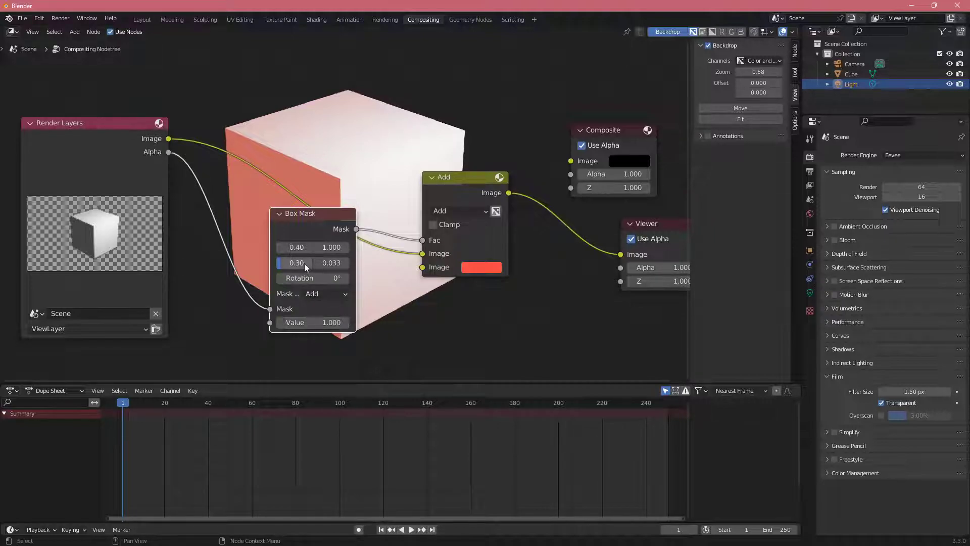
Step: Set the Box Mask's position to 0.60 and 0.600, its width to 0.20 and its height to 0.233, and shift the Add node
drag(316, 264, 285, 269)
drag(296, 229, 269, 254)
middle_drag(441, 282, 357, 310)
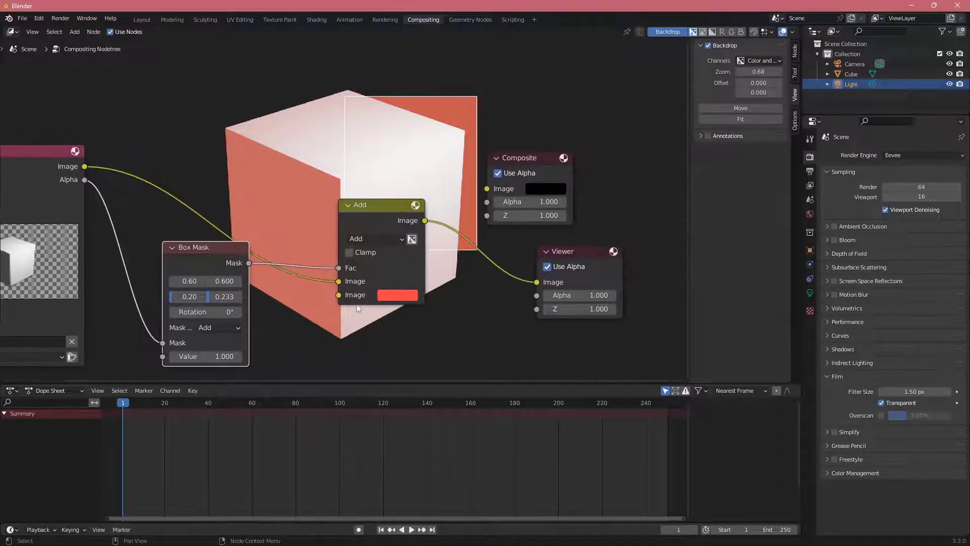
drag(411, 266, 434, 257)
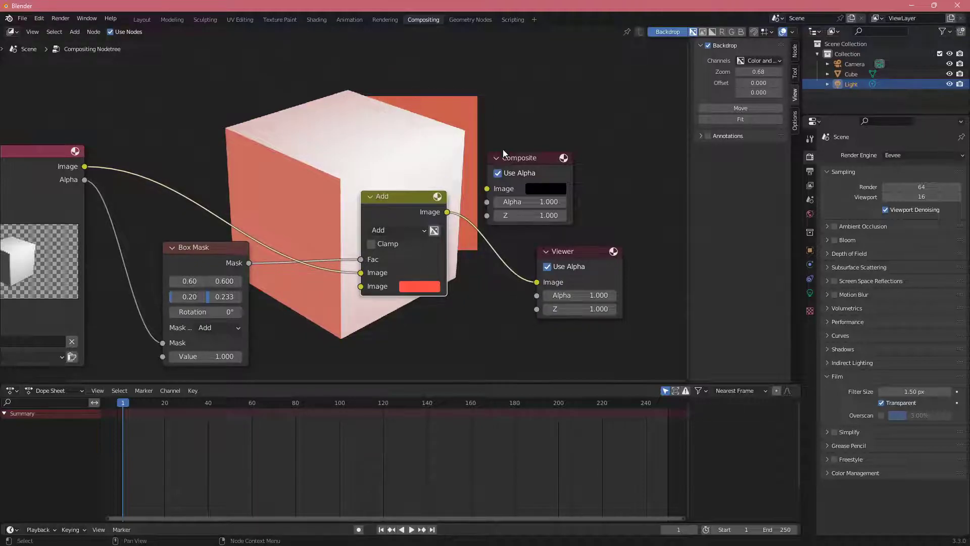
middle_drag(468, 227, 436, 222)
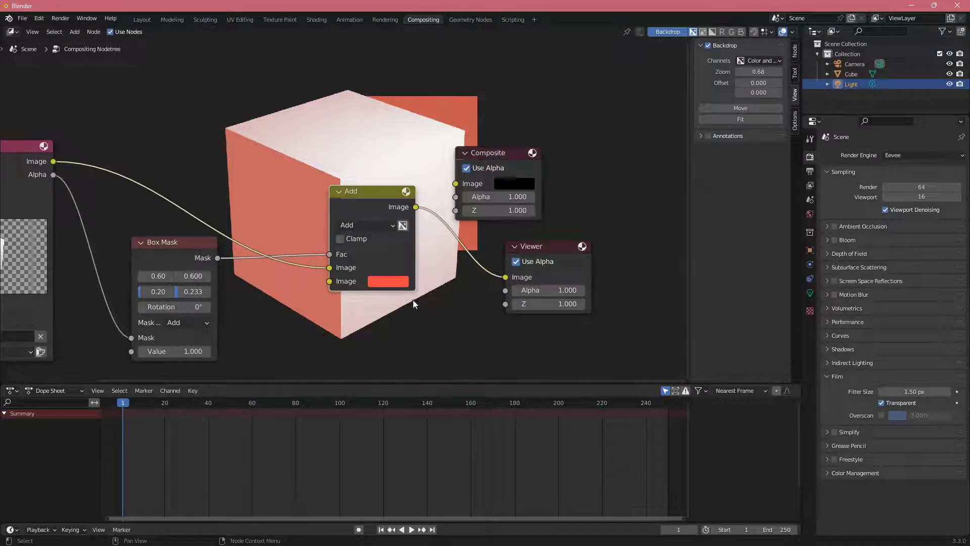
middle_drag(381, 320, 424, 297)
middle_drag(295, 299, 394, 289)
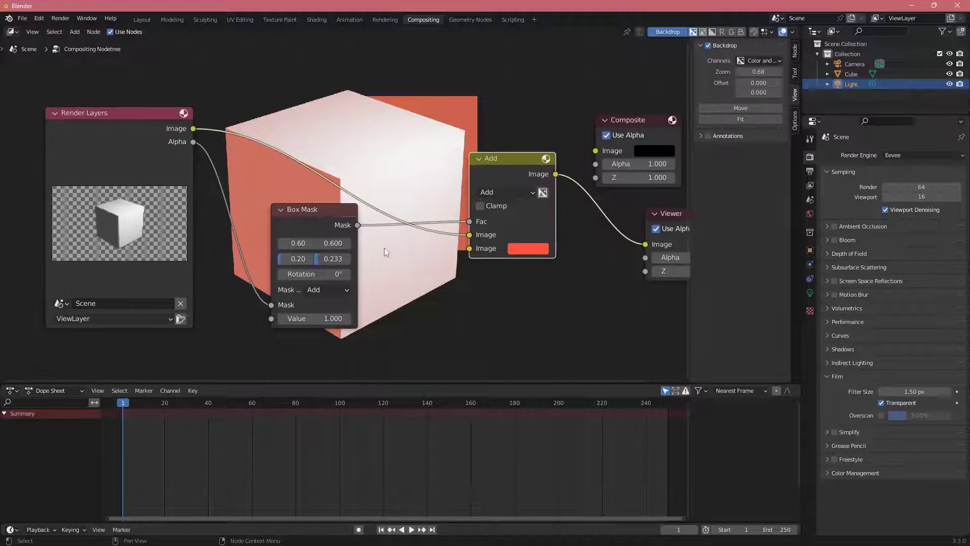
Step: Add a Channel Key matte node and place it below the Add node
key(shift+a)
mouse_move(369, 350)
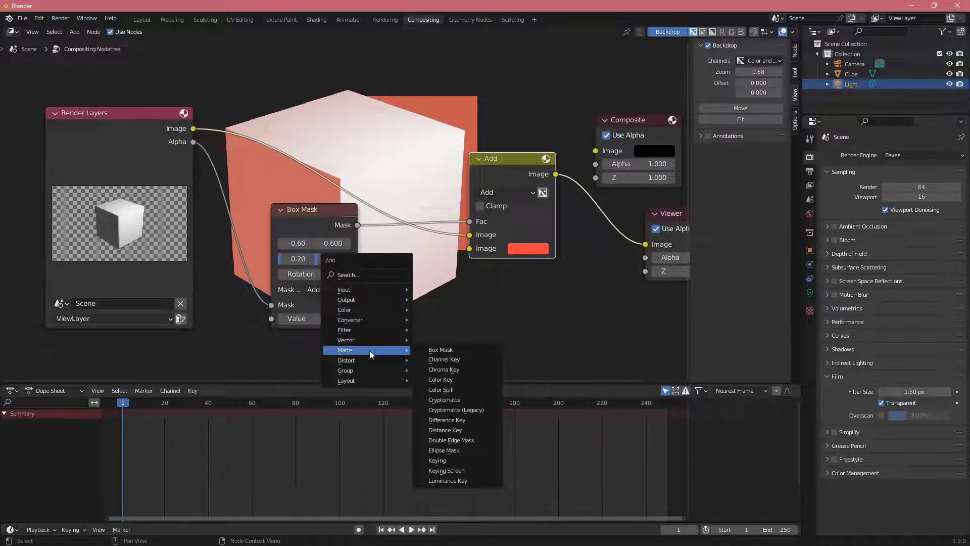
click(439, 356)
click(419, 261)
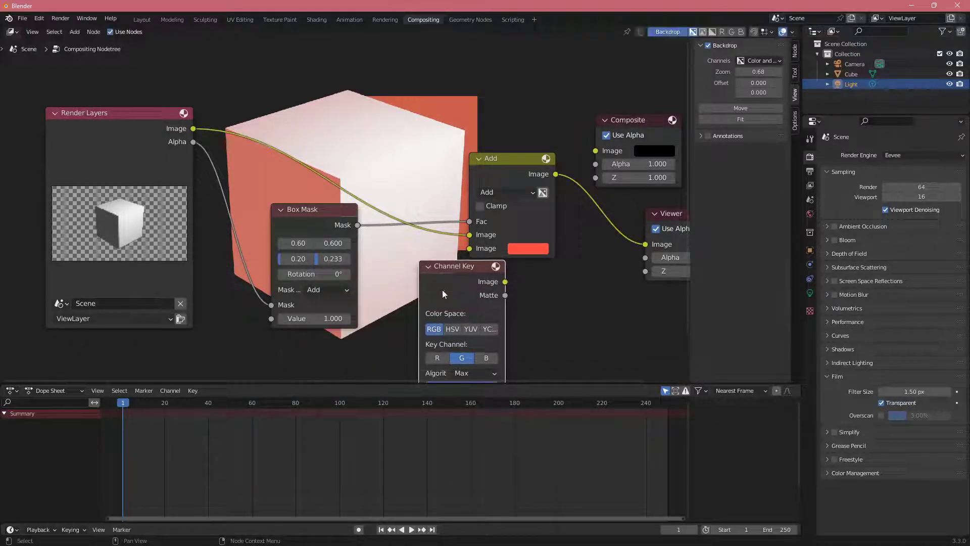
Step: Add a Chroma Key matte node and place it below the Box Mask node
middle_drag(443, 296, 431, 241)
scroll(432, 244, down, 3)
key(shift+a)
mouse_move(375, 259)
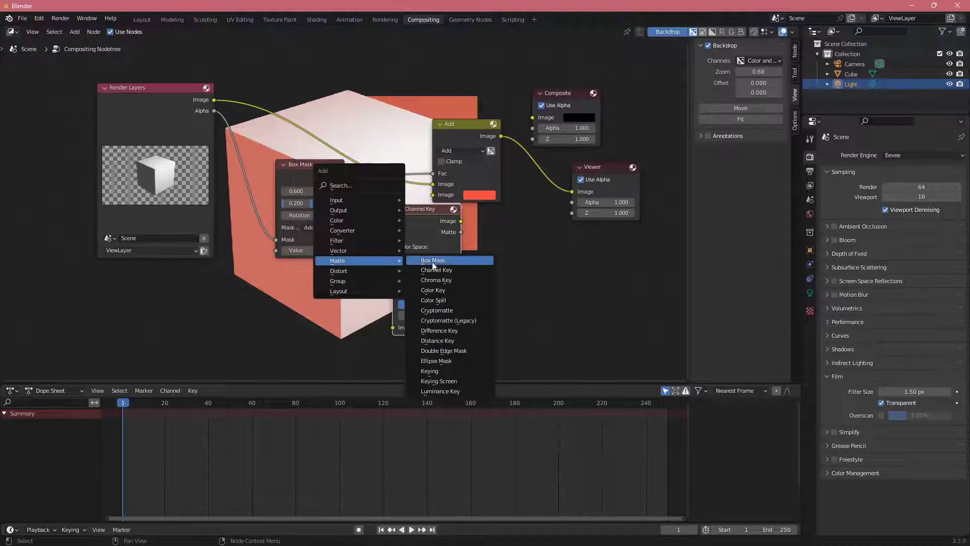
click(440, 279)
click(308, 289)
middle_drag(307, 289, 348, 275)
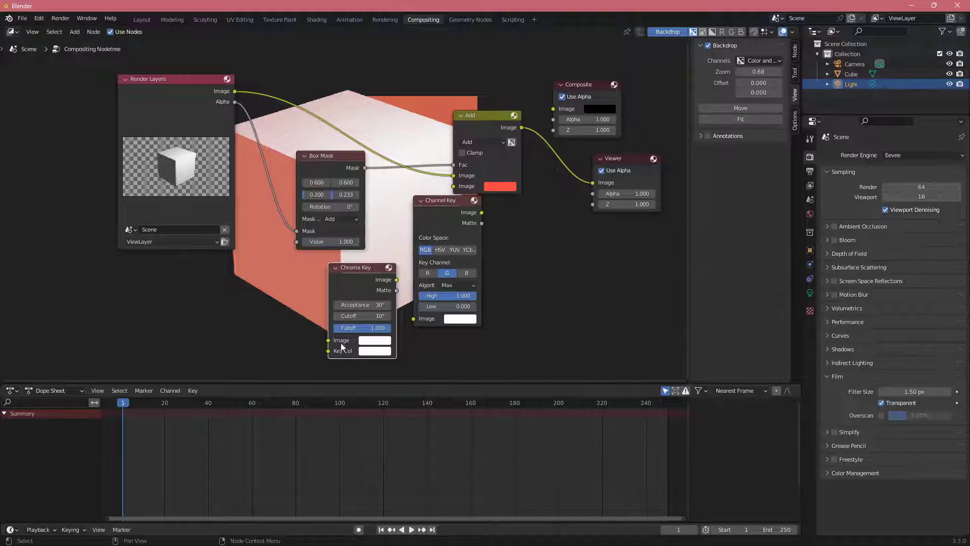
Step: Connect the Render Layers image to the Chroma Key's image input, and the Chroma Key's image output to the Add node's second image input
middle_drag(258, 106, 272, 111)
drag(248, 96, 342, 345)
drag(383, 281, 467, 191)
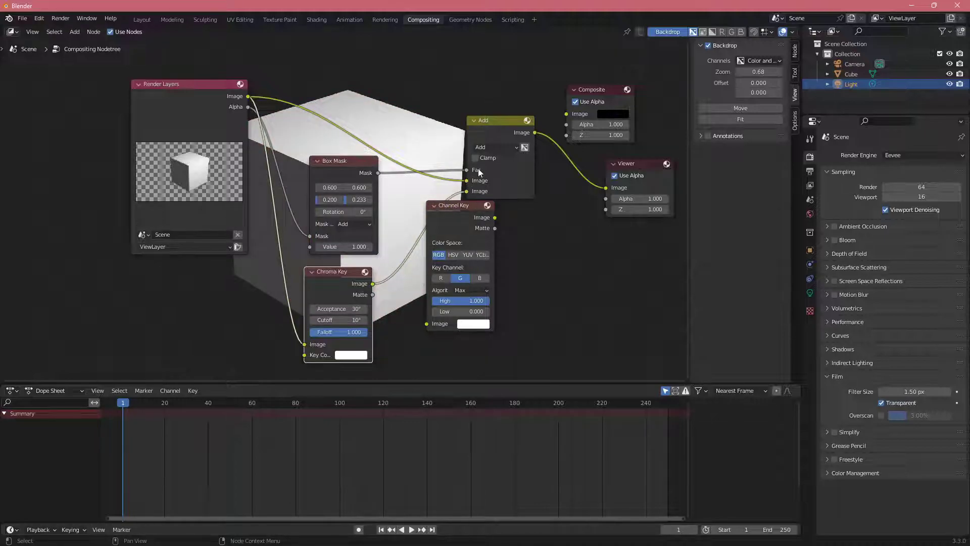
Step: Delete the Box Mask node and move the Add and Chroma Key nodes closer together
click(364, 174)
key(x)
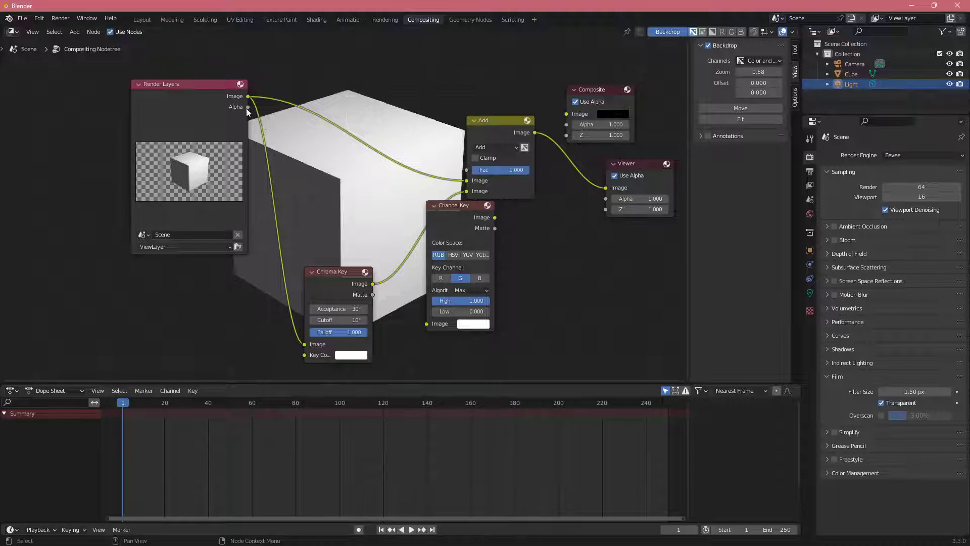
drag(482, 121, 429, 115)
drag(348, 282, 349, 254)
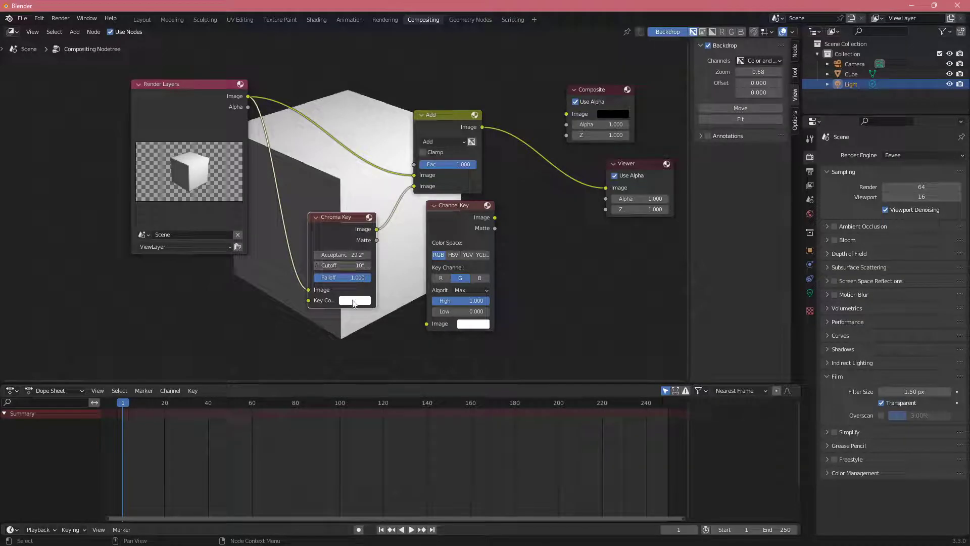
Step: Delete the Channel Key node and move the Add node into the freed space
middle_drag(420, 269, 397, 273)
drag(423, 224, 407, 239)
key(x)
middle_drag(395, 254, 397, 282)
drag(448, 217, 475, 242)
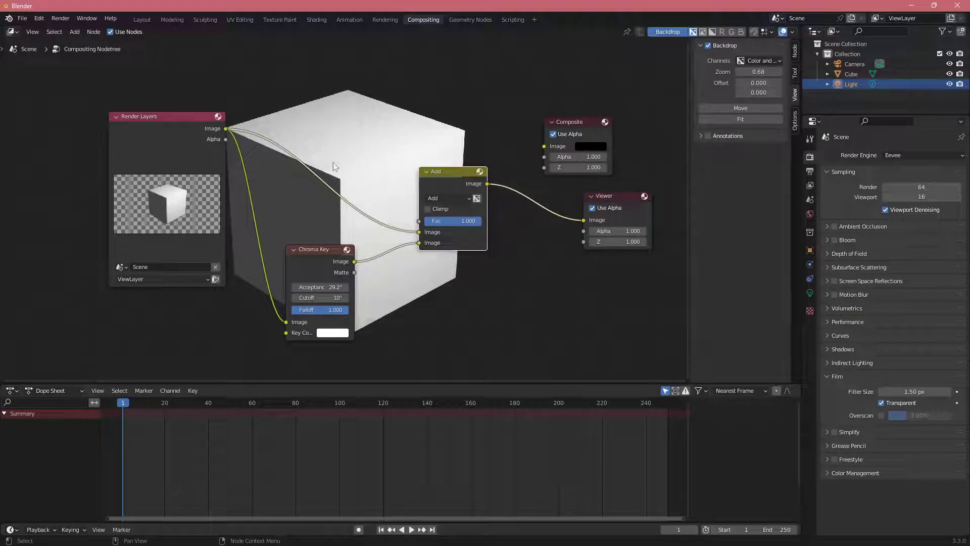
Step: Set the Chroma Key's acceptance to 26.3° and connect its Matte output to the Add node's Fac input
mouse_move(314, 271)
mouse_down()
mouse_move(323, 251)
mouse_move(319, 266)
mouse_up()
middle_drag(374, 264, 389, 241)
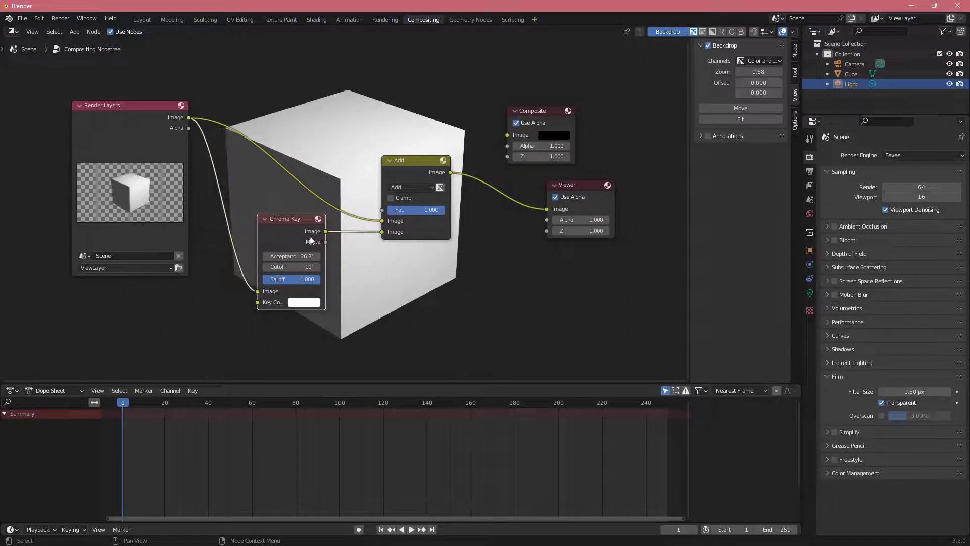
drag(326, 242, 382, 210)
middle_drag(353, 266, 368, 251)
Step: Set the Chroma Key's cutoff to 3.2° and its key colour to black
drag(307, 251, 334, 241)
click(319, 287)
drag(384, 173, 387, 214)
middle_drag(452, 284, 427, 314)
Step: Connect the Add node's output to the Composite node's image input, and render the image to check the composited result
drag(430, 207, 488, 168)
mouse_move(479, 260)
middle_down()
mouse_move(512, 260)
mouse_move(466, 259)
middle_up()
click(509, 141)
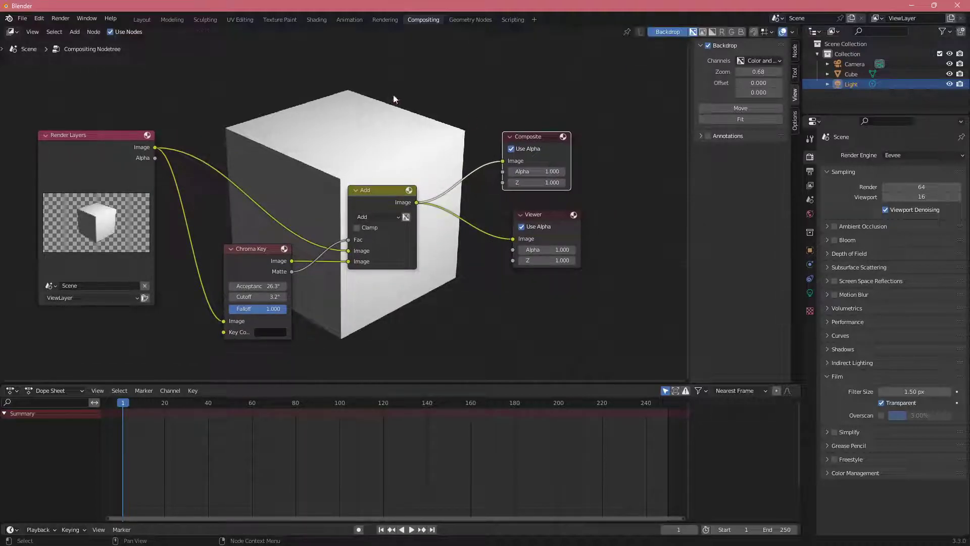
click(60, 18)
click(71, 29)
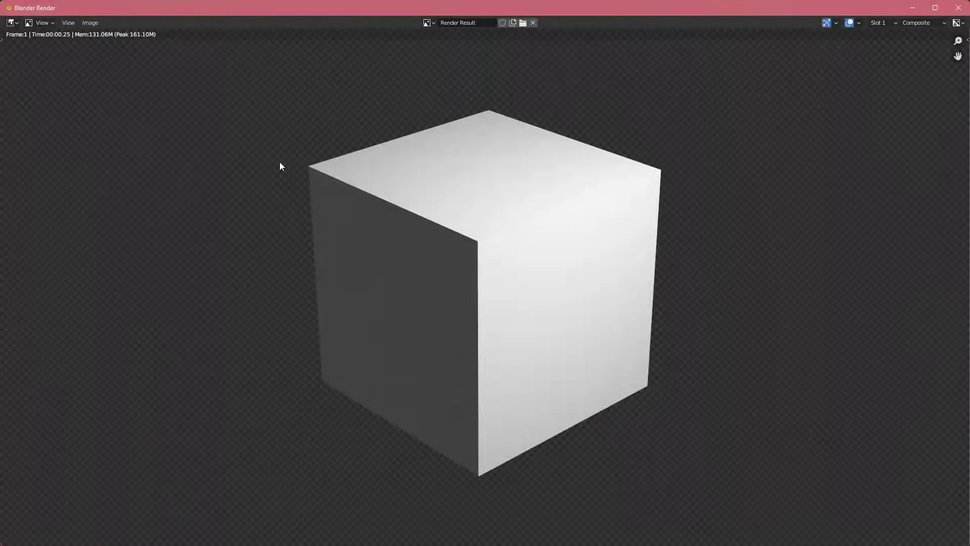
click(958, 8)
Step: Disconnect the Composite node's image input and render the image again for comparison
drag(502, 161, 470, 163)
click(60, 18)
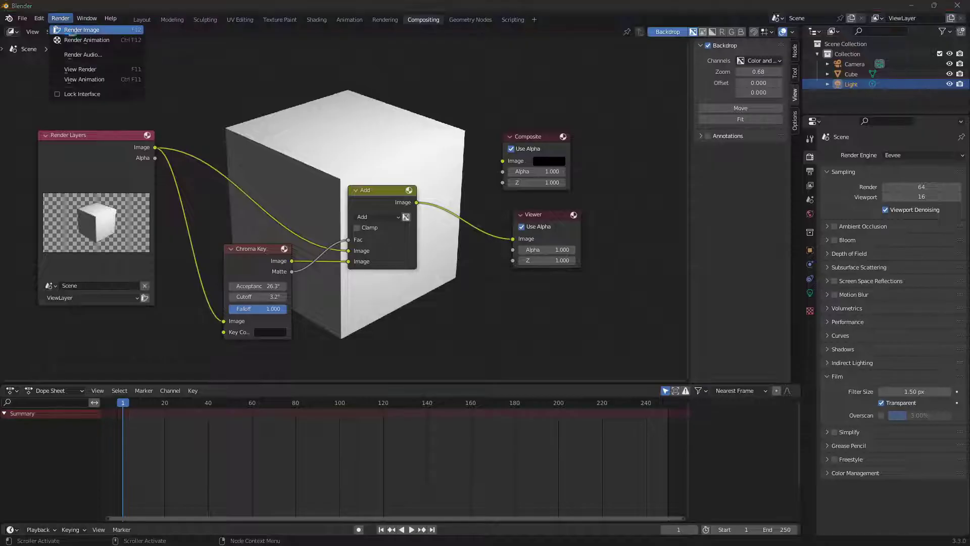
click(71, 29)
click(958, 7)
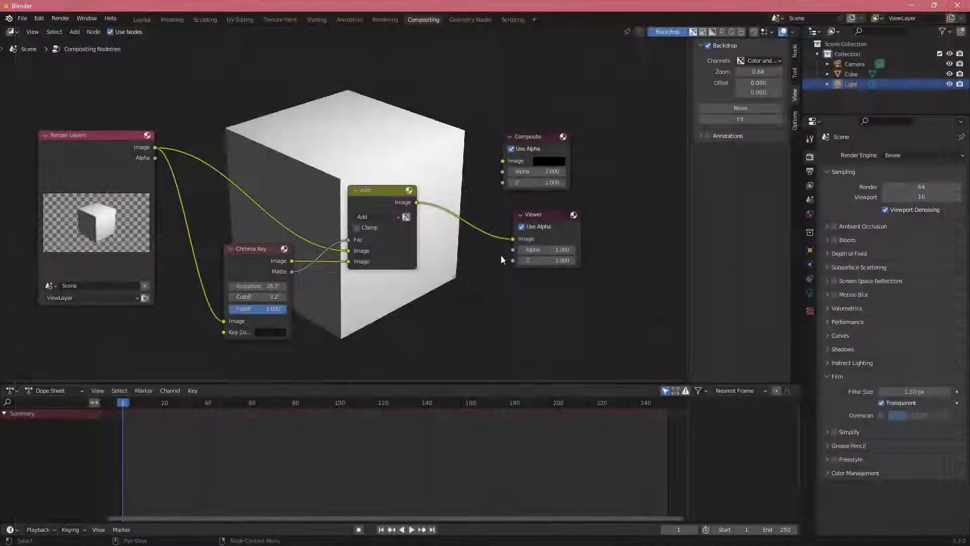
Step: Reconnect the Add node's output to the Composite image input and align the Viewer node below the Composite node
middle_drag(551, 163, 505, 150)
drag(371, 189, 457, 148)
middle_drag(493, 217, 465, 215)
drag(479, 198, 467, 200)
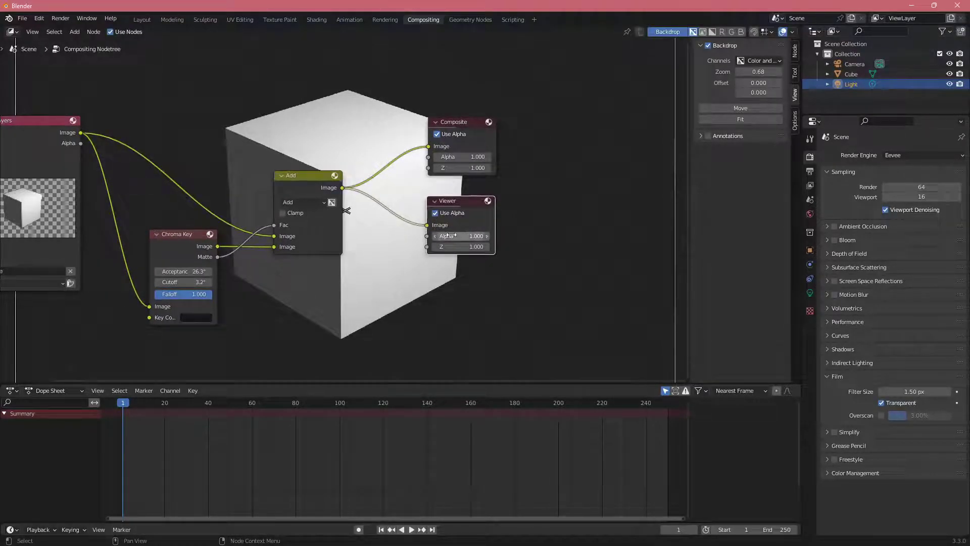